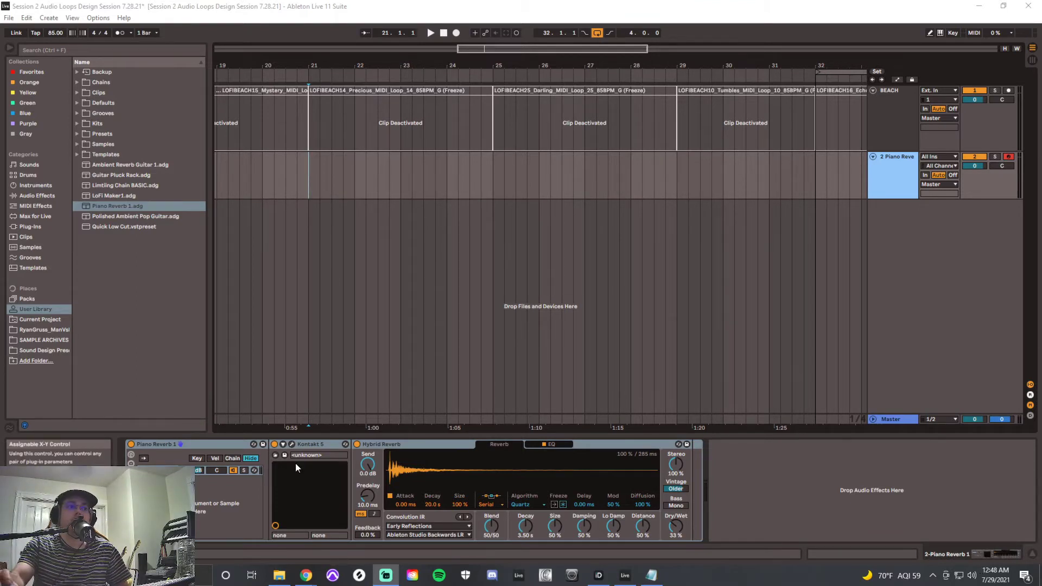
Step: Inspect the Kontakt instrument loaded on the piano track and select the Hybrid Reverb device
left_click(291, 444)
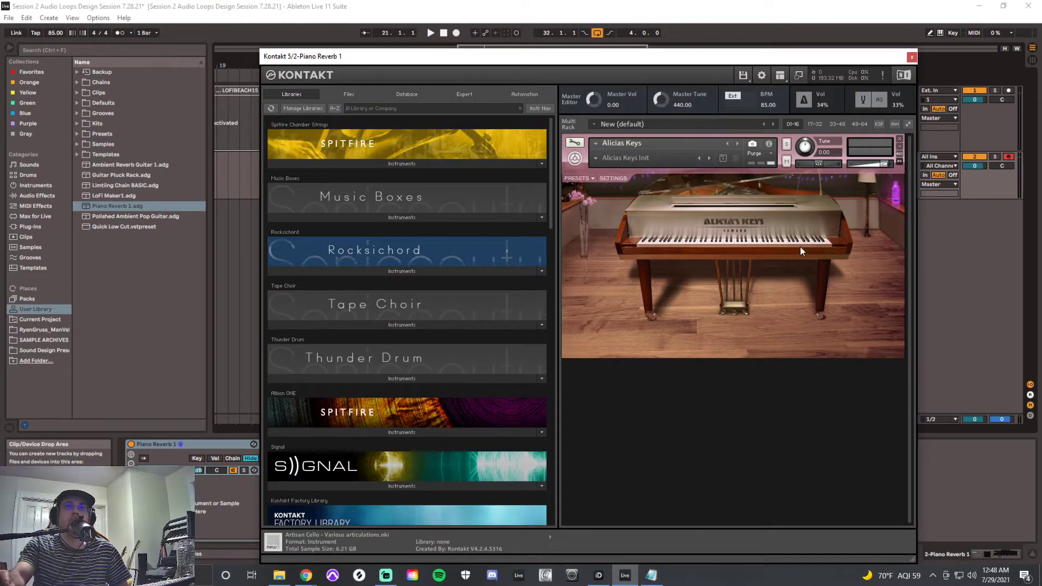
left_click(911, 57)
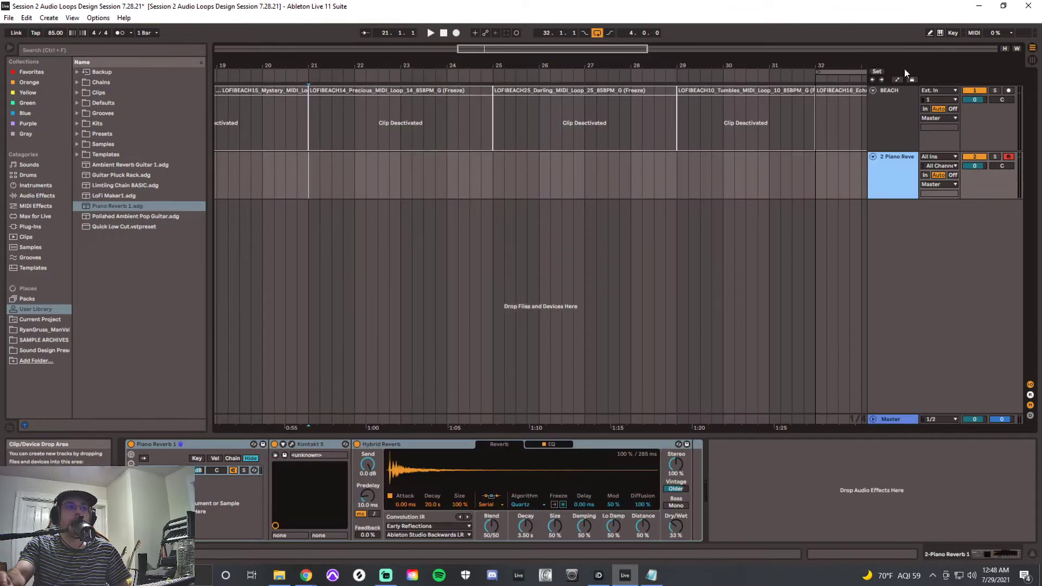
left_click(417, 448)
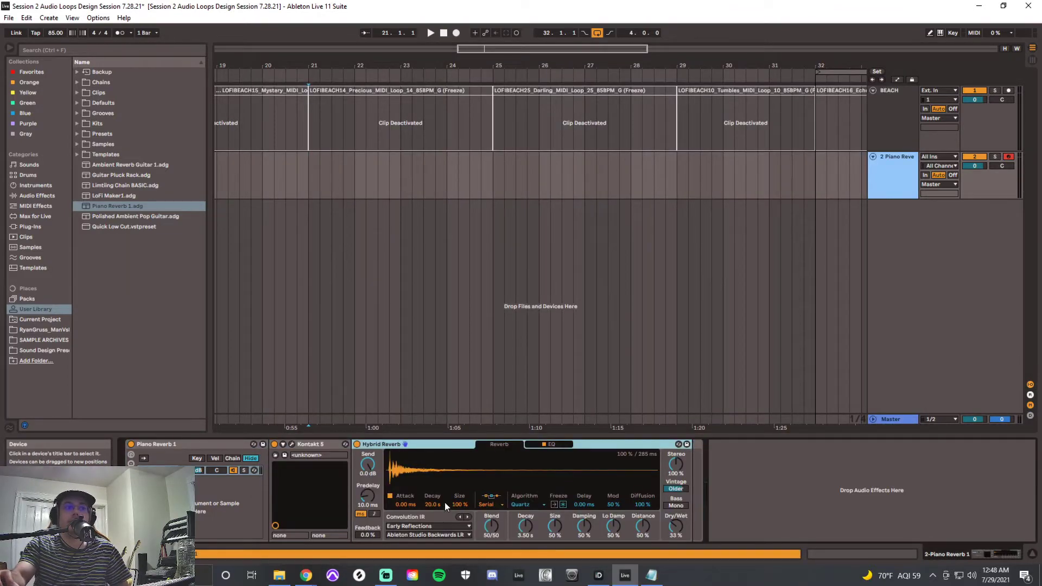
Step: Import LOFIBEACH14_Precious_MIDI_Loop_14_85BPM_G from the MIDI Library folder onto the Piano Reverb track, without its tempo and time signature data
left_click(282, 576)
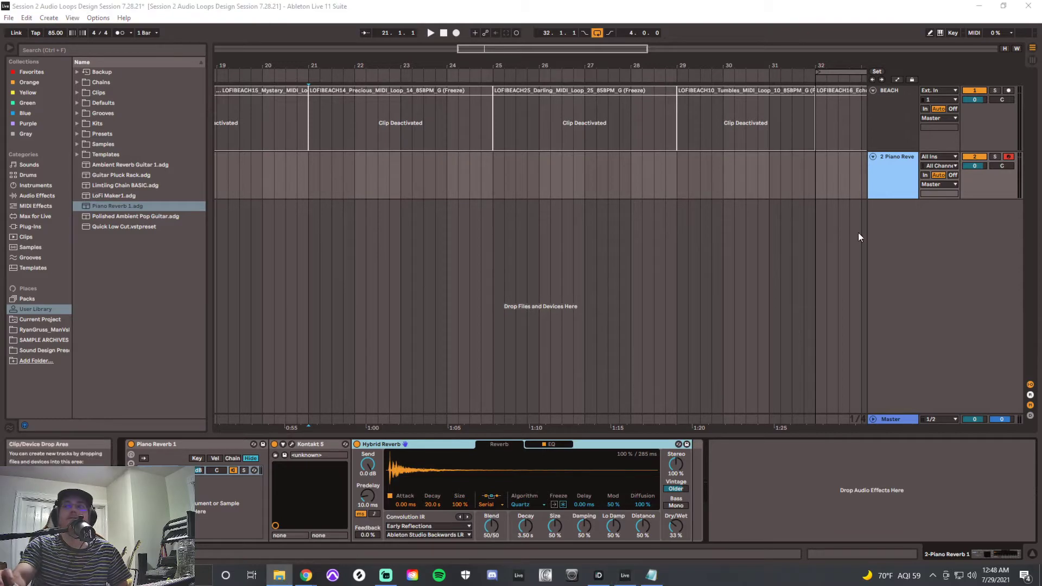
left_click_drag(1041, 89, 640, 72)
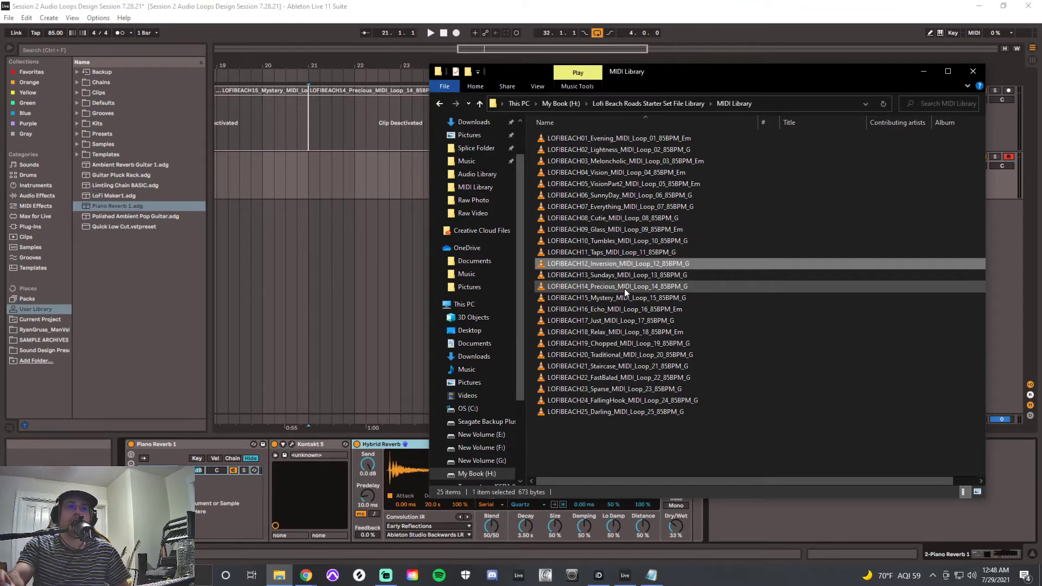
left_click_drag(623, 292, 352, 179)
left_click_drag(867, 64, 866, 80)
left_click(923, 87)
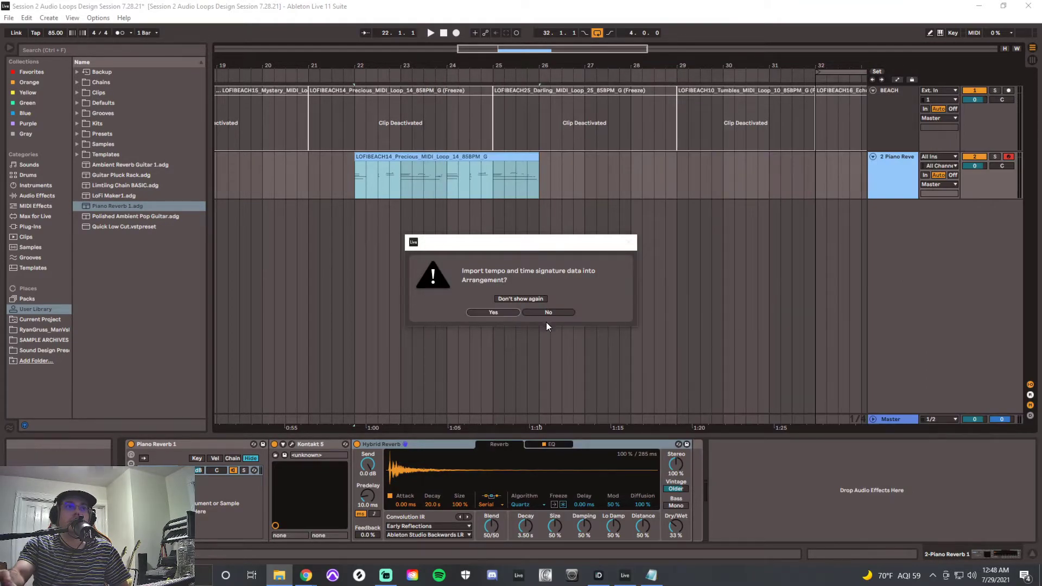
left_click(546, 314)
Step: Move the imported MIDI clip to start at bar 21 and loop it, then audition it with the master volume at 0
left_click_drag(451, 156, 403, 157)
key("ctrl+l")
key("space")
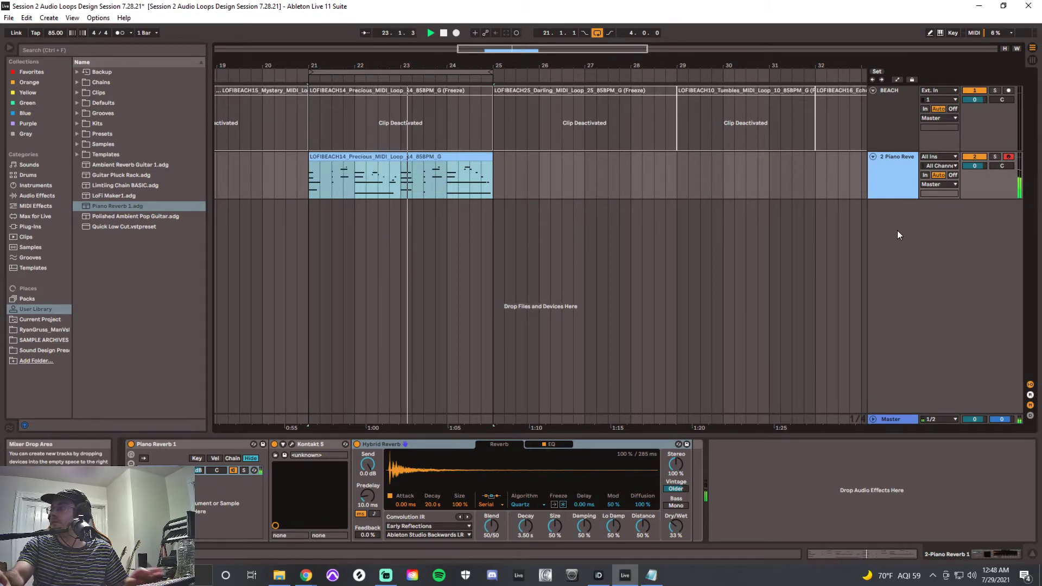
left_click_drag(974, 419, 974, 399)
key("space")
double_click(979, 419)
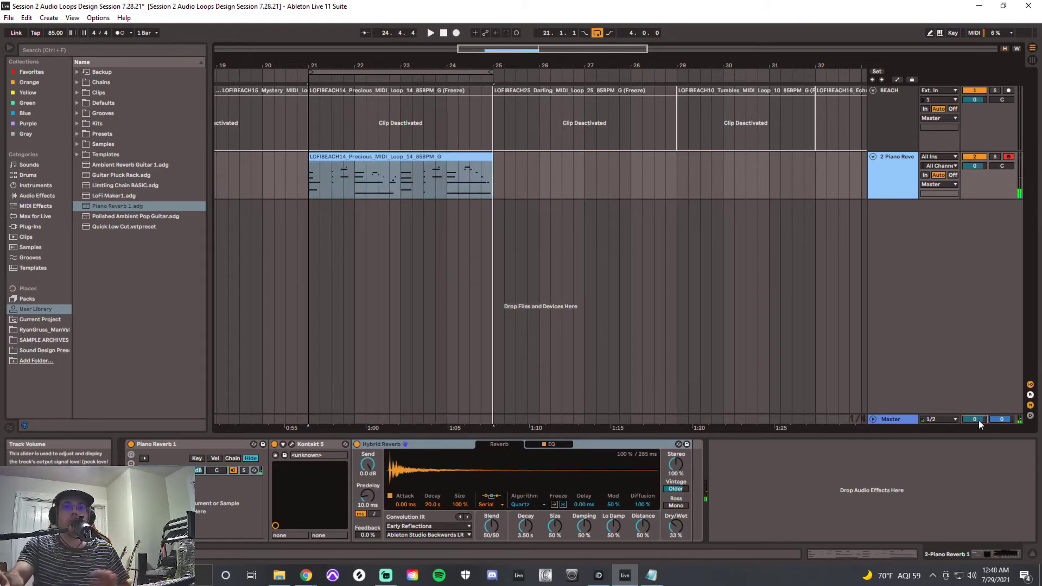
Step: Load the Lofi Piano Echo.adg effect chain from the SAMPLE ARCHIVES folder onto the piano track
left_click(409, 168)
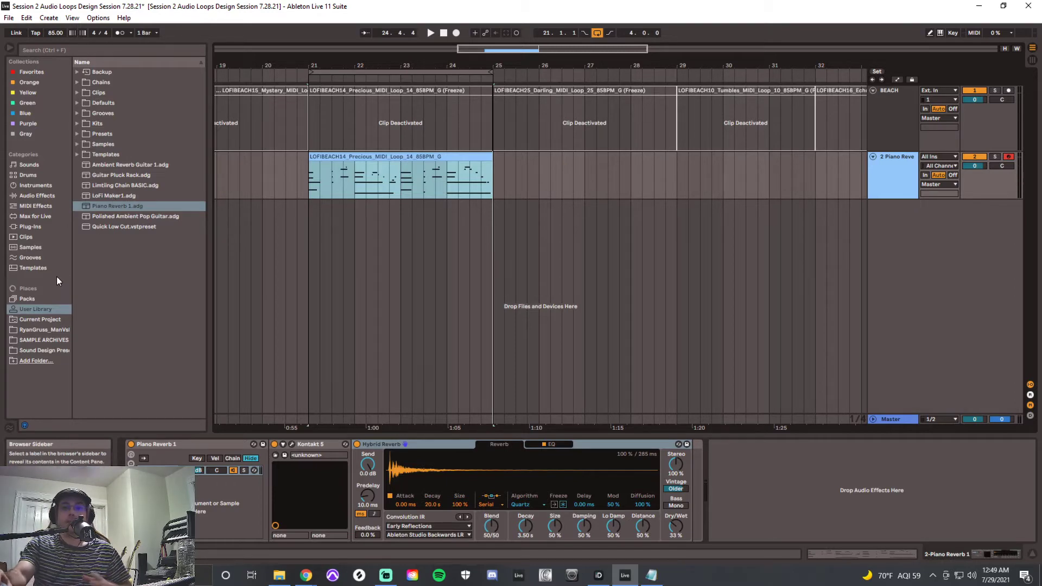
left_click(38, 319)
left_click(42, 342)
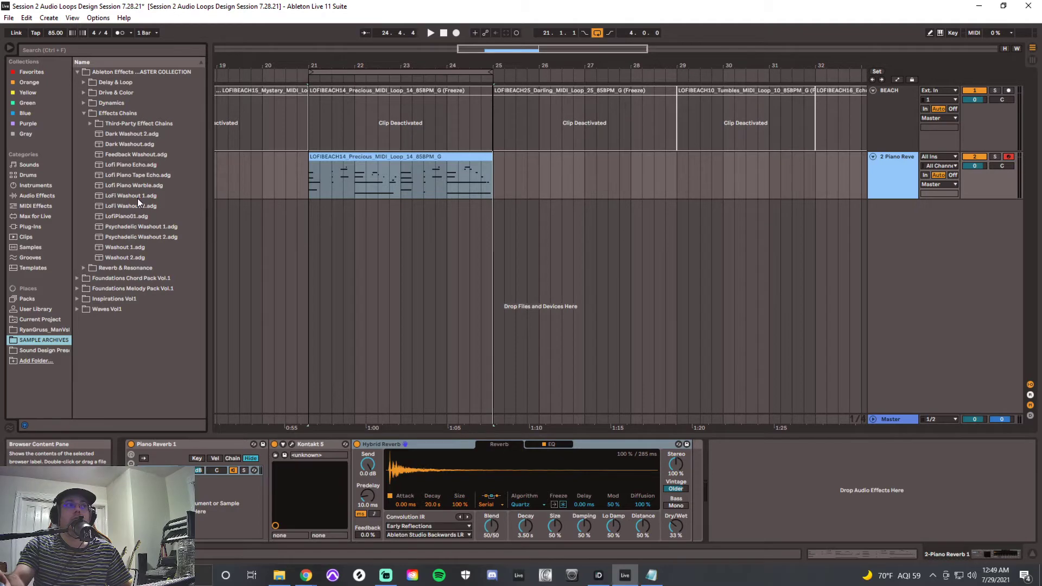
left_click(131, 165)
key("Return")
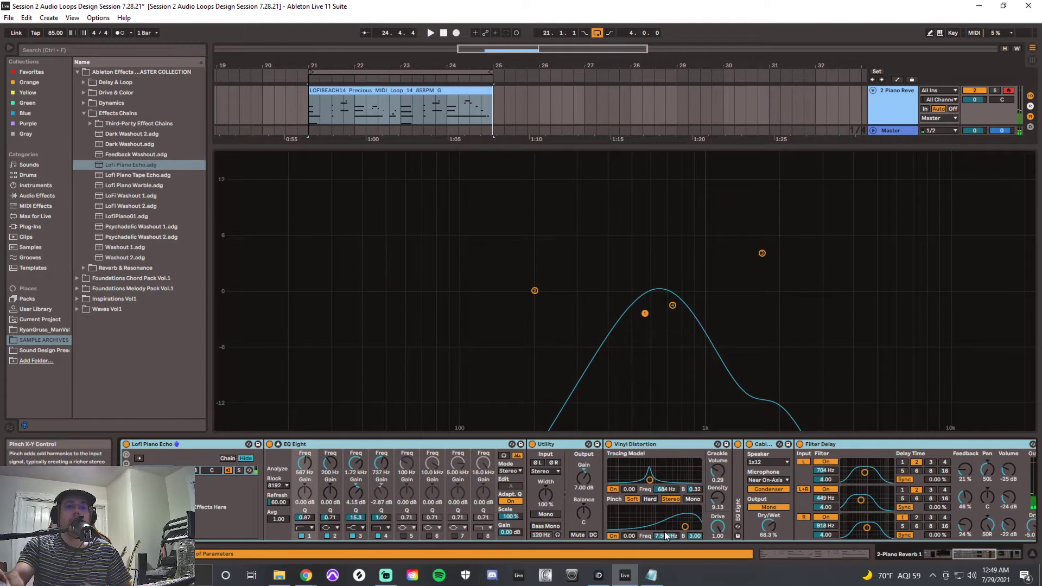
Step: Compare the piano loop with the Lofi Piano Echo rack bypassed and active, leaving the rack switched on
left_click_drag(960, 555, 953, 556)
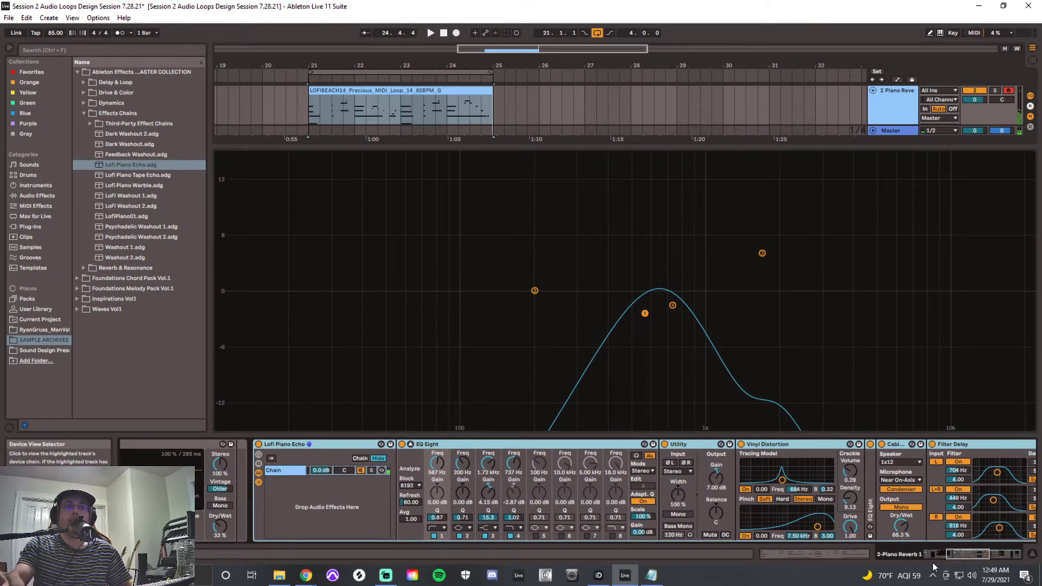
left_click(258, 444)
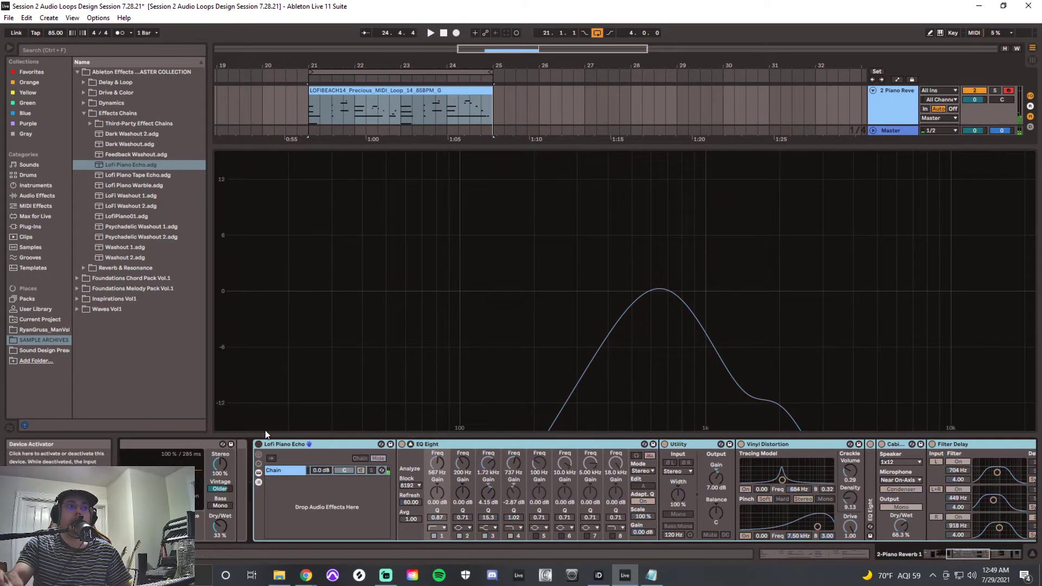
left_click(430, 33)
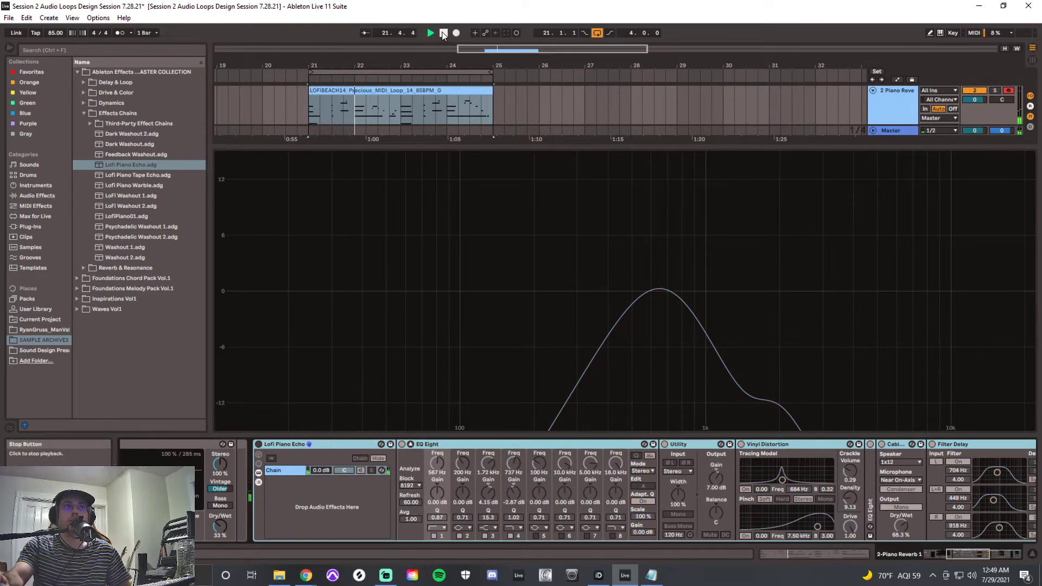
left_click(443, 33)
left_click(258, 444)
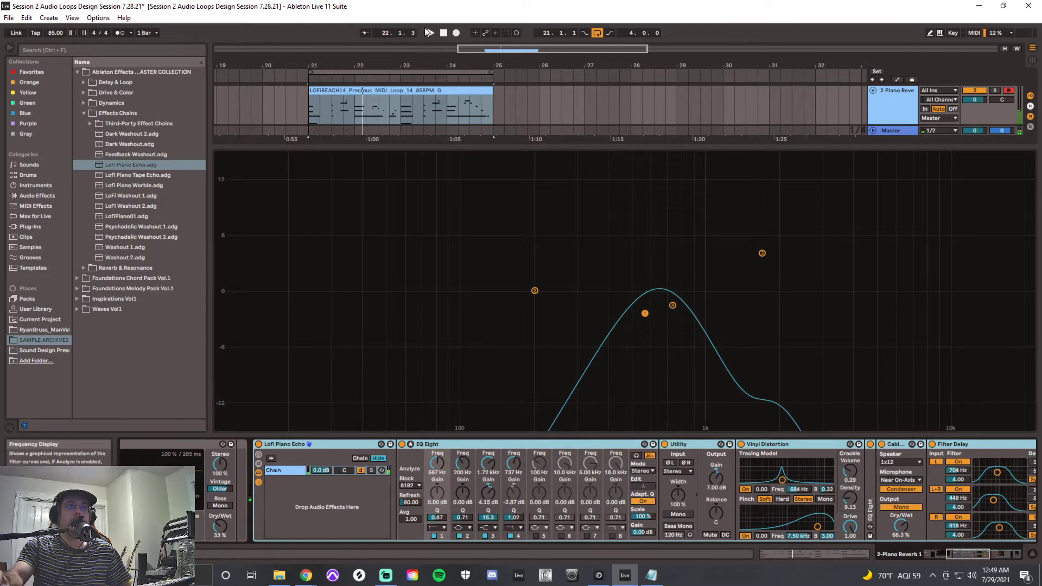
key("space")
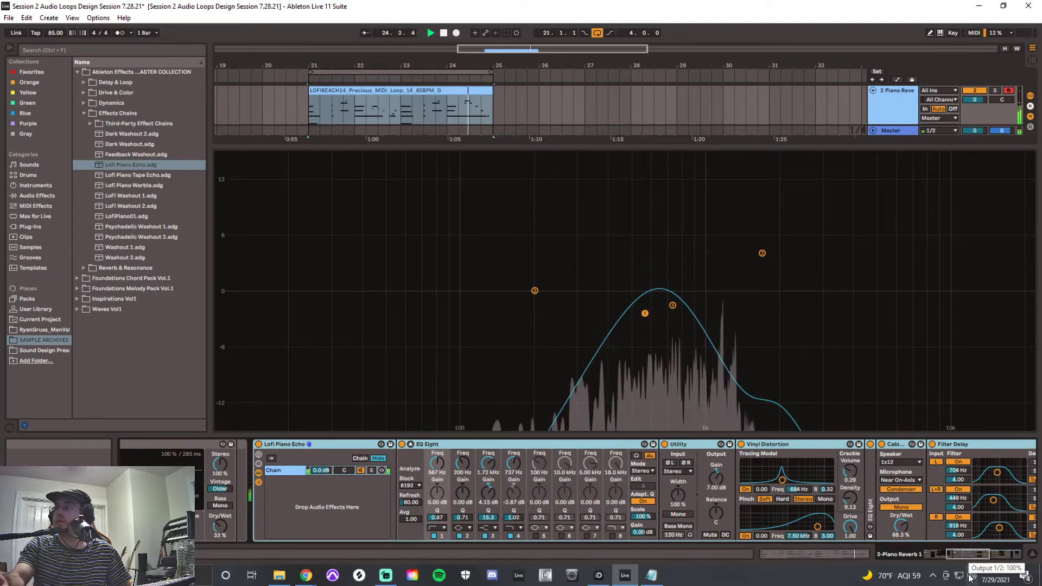
left_click(443, 34)
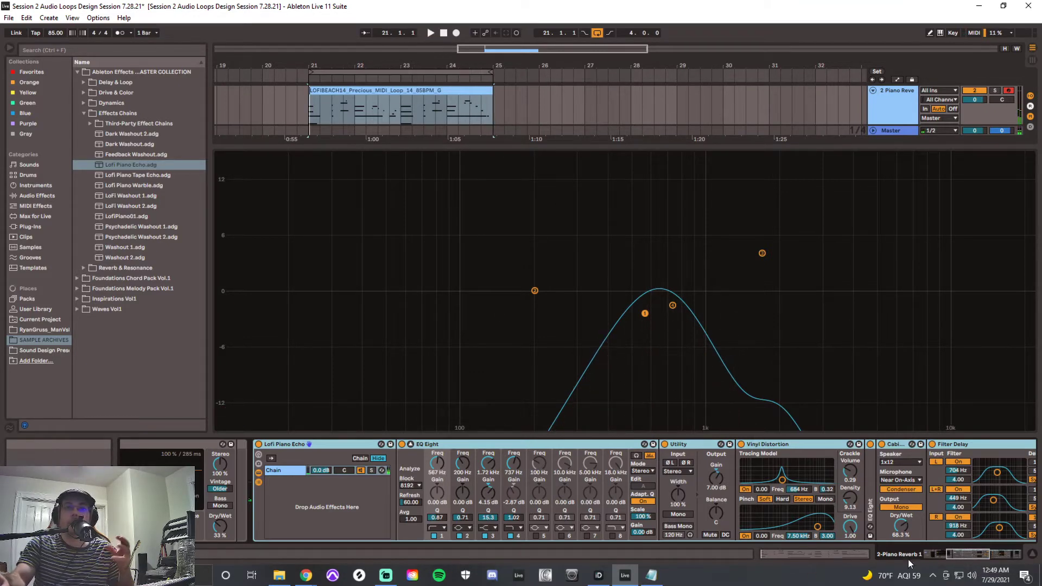
Step: Review the rack's first EQ Eight, Utility and Vinyl Distortion, and unfold the second EQ Eight
left_click_drag(951, 554, 963, 555)
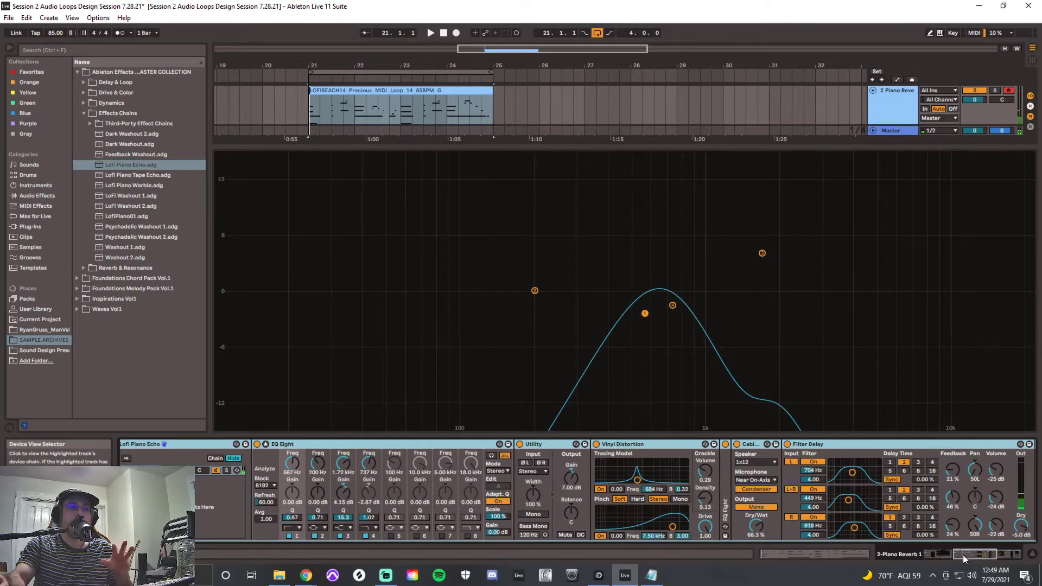
left_click(383, 443)
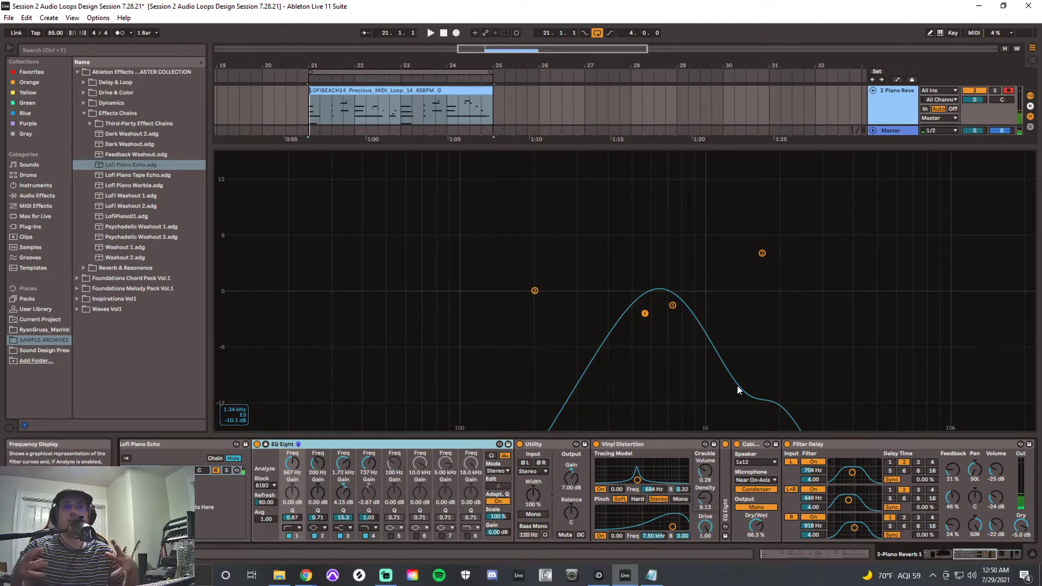
left_click(534, 447)
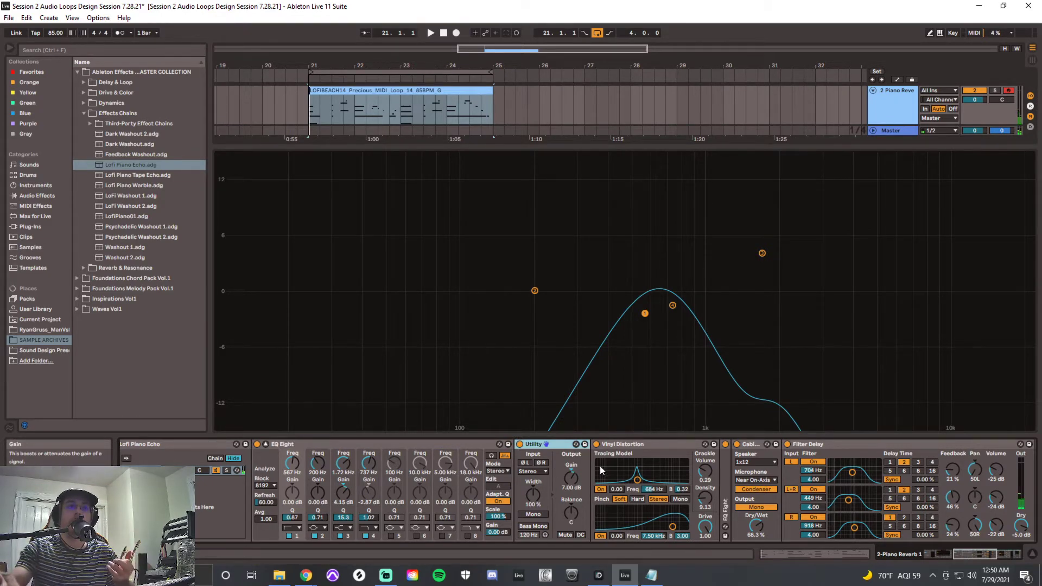
left_click(630, 444)
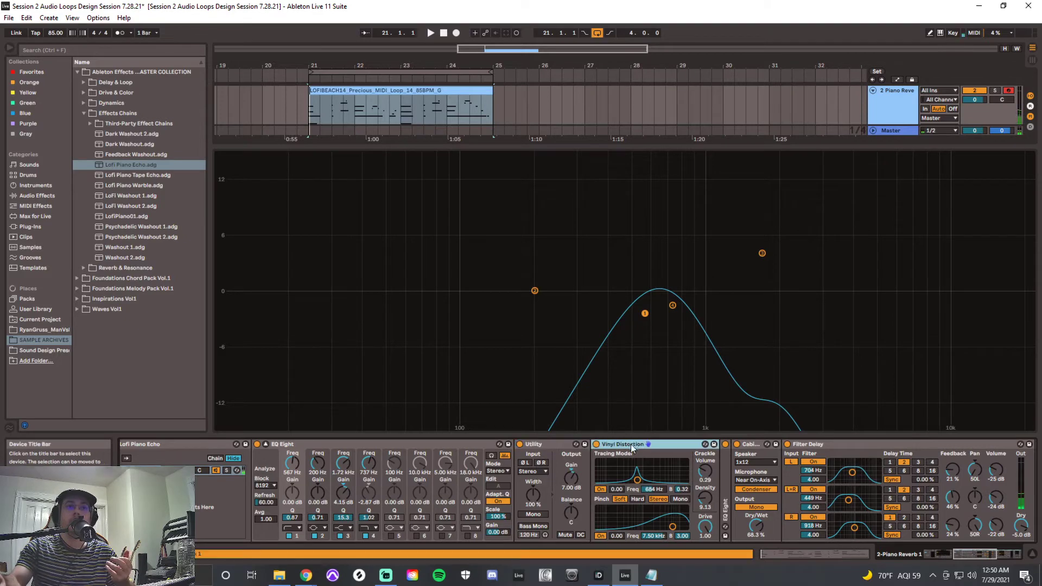
left_click(725, 494)
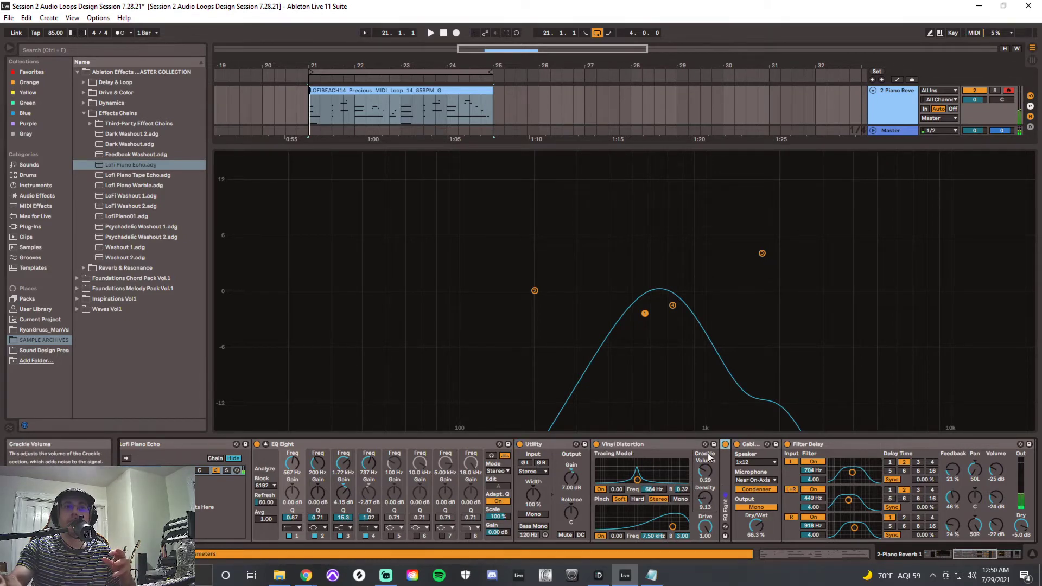
double_click(724, 491)
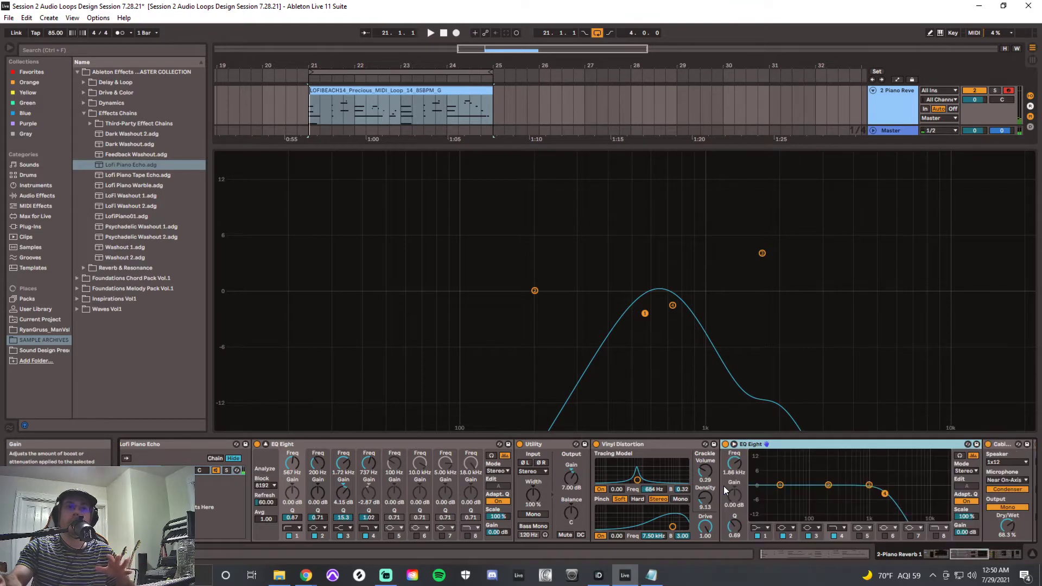
Step: Examine the second EQ Eight, Cabinet and Filter Delay settings in the Lofi Piano Echo rack
left_click_drag(959, 555, 971, 557)
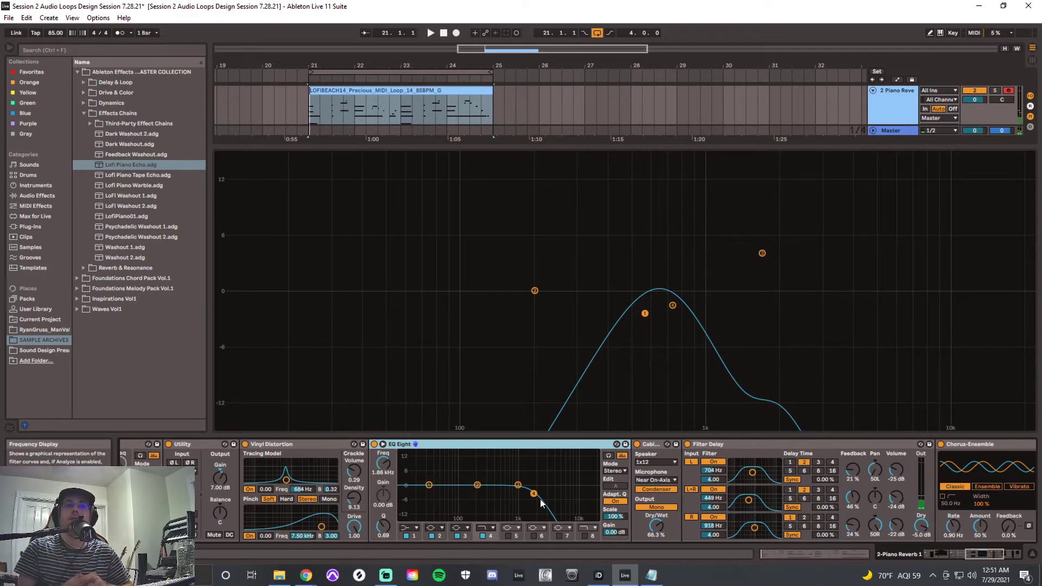
left_click(652, 444)
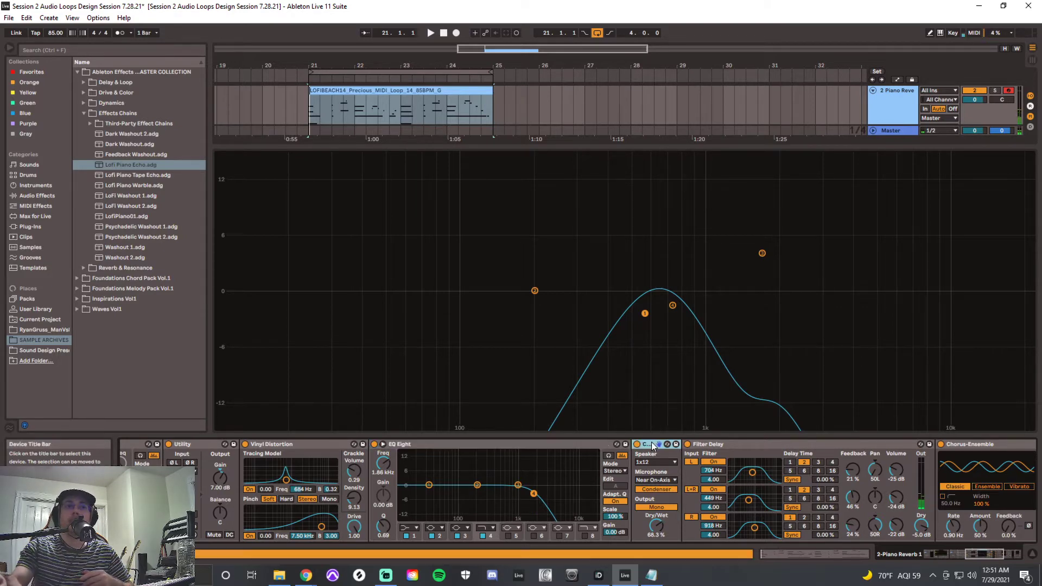
left_click_drag(969, 555, 975, 555)
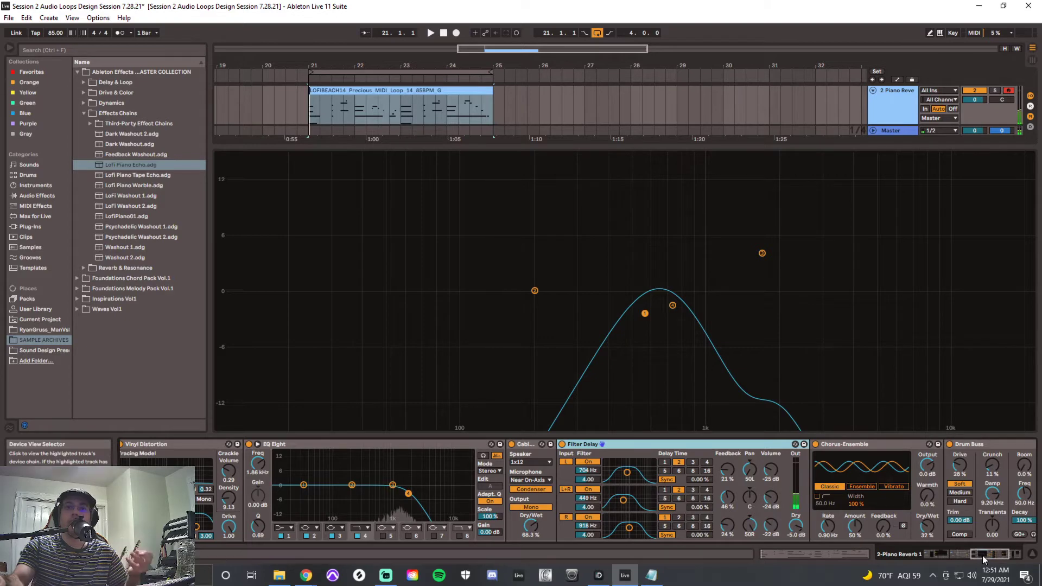
left_click_drag(982, 555, 949, 562)
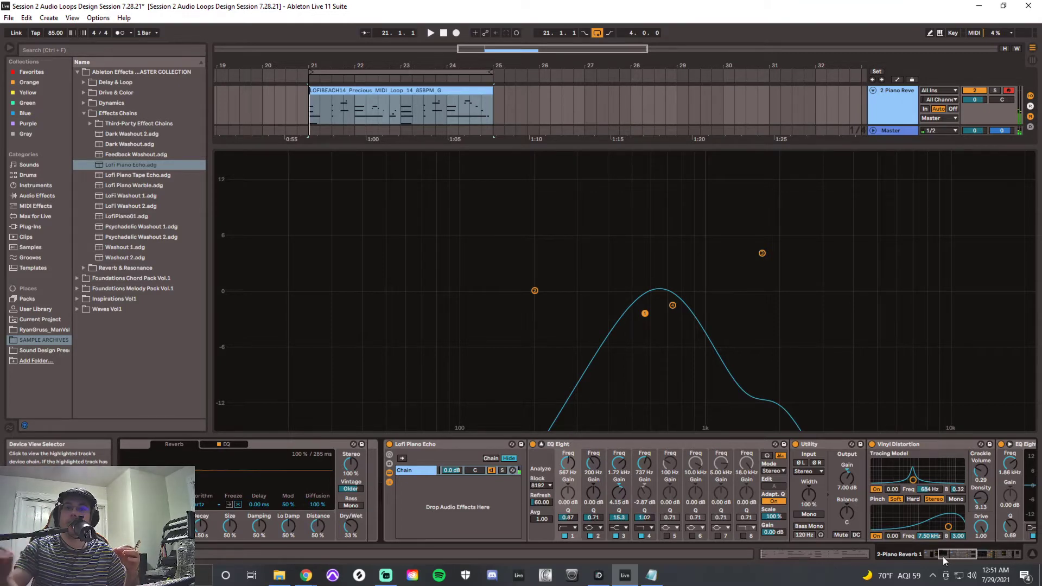
left_click_drag(944, 555, 985, 561)
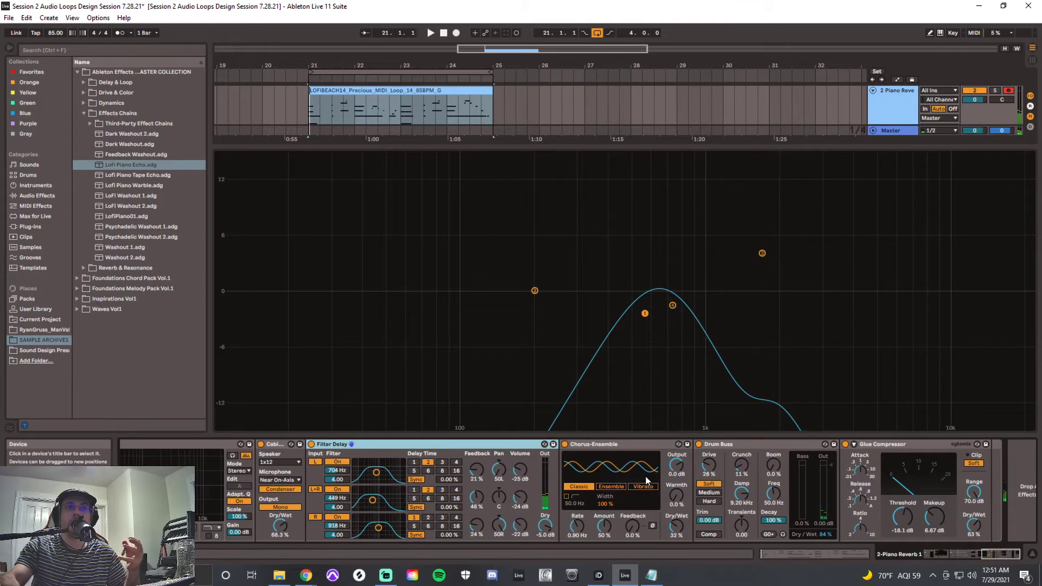
Step: Examine the Chorus-Ensemble, Drum Buss and Glue Compressor settings at the end of the rack
left_click(614, 444)
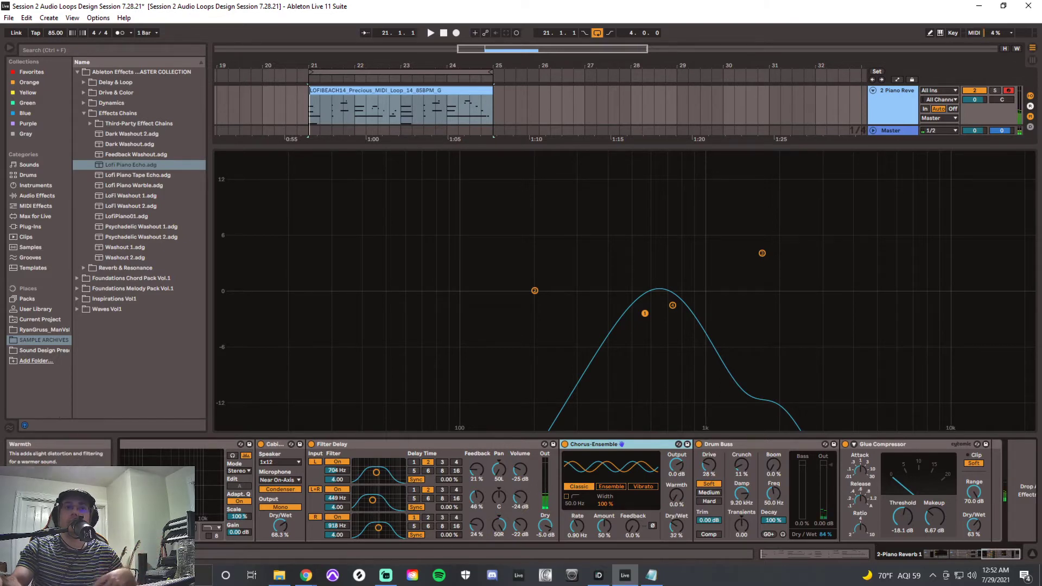
mouse_move(675, 496)
left_mouse_down()
mouse_move(675, 434)
mouse_move(676, 499)
left_mouse_up()
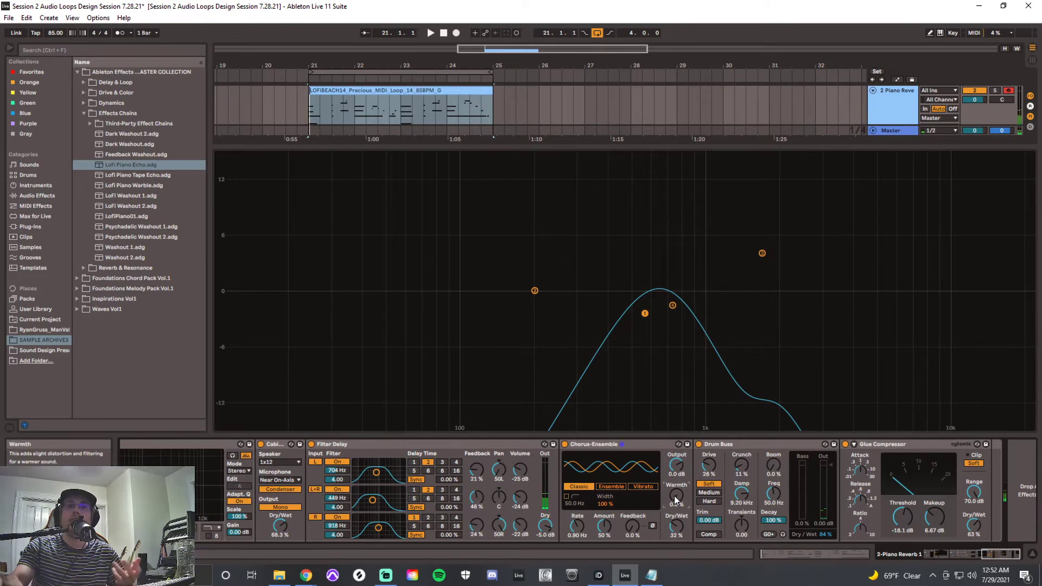
mouse_move(680, 502)
left_mouse_down()
mouse_move(680, 486)
mouse_move(680, 502)
left_mouse_up()
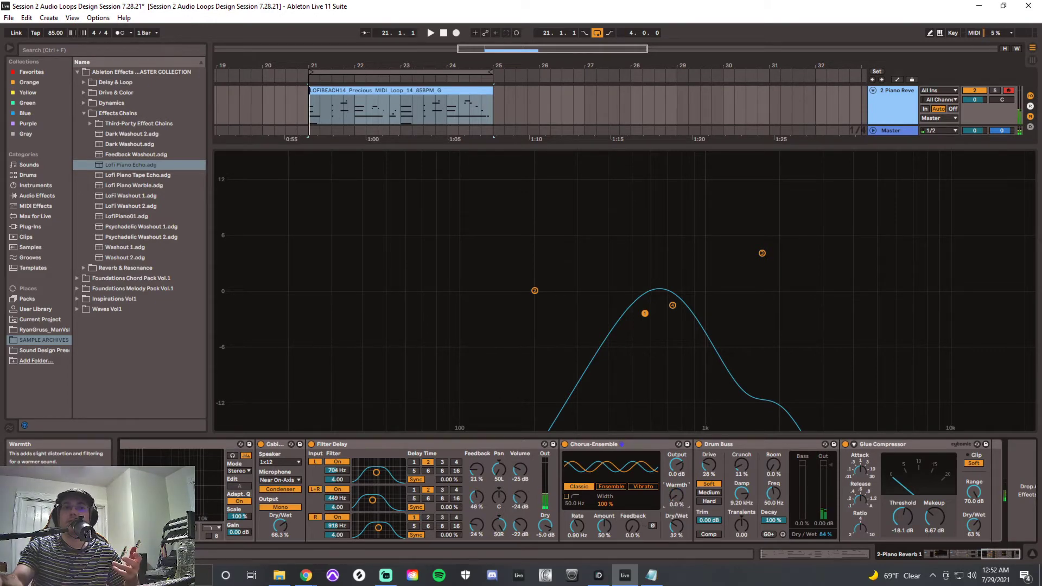
left_click(746, 448)
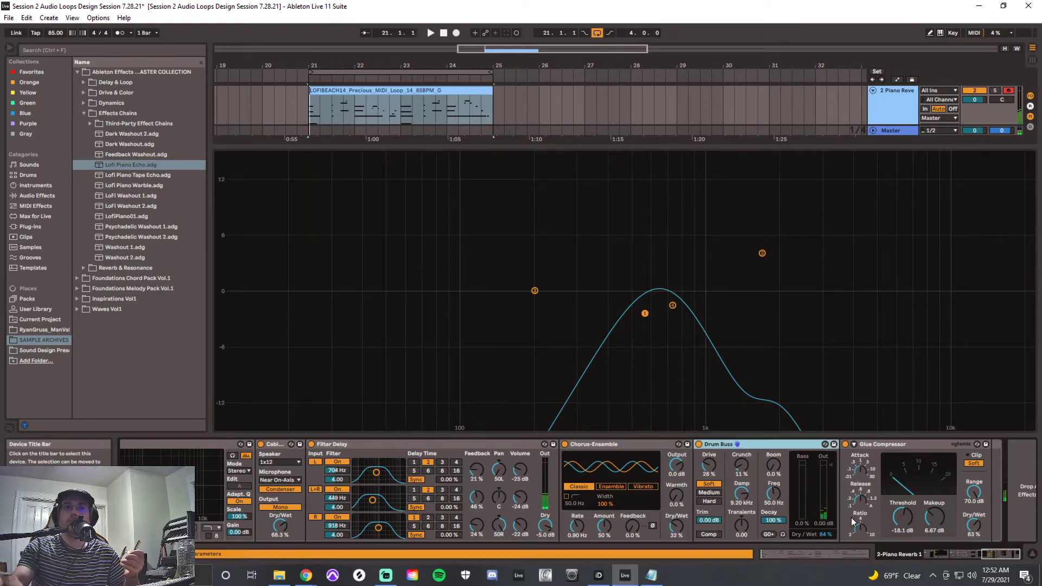
left_click(992, 557)
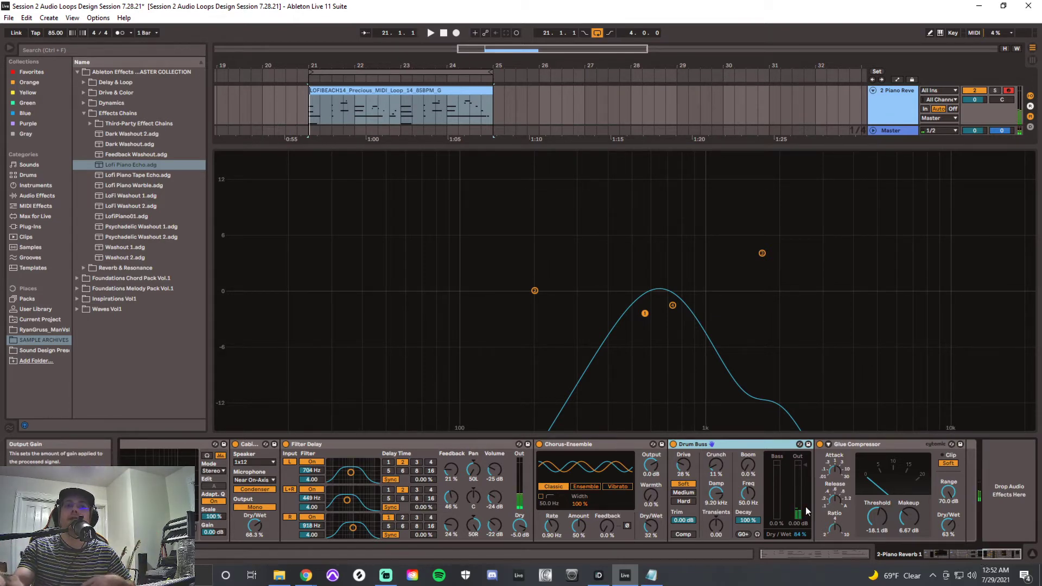
left_click_drag(803, 536, 803, 554)
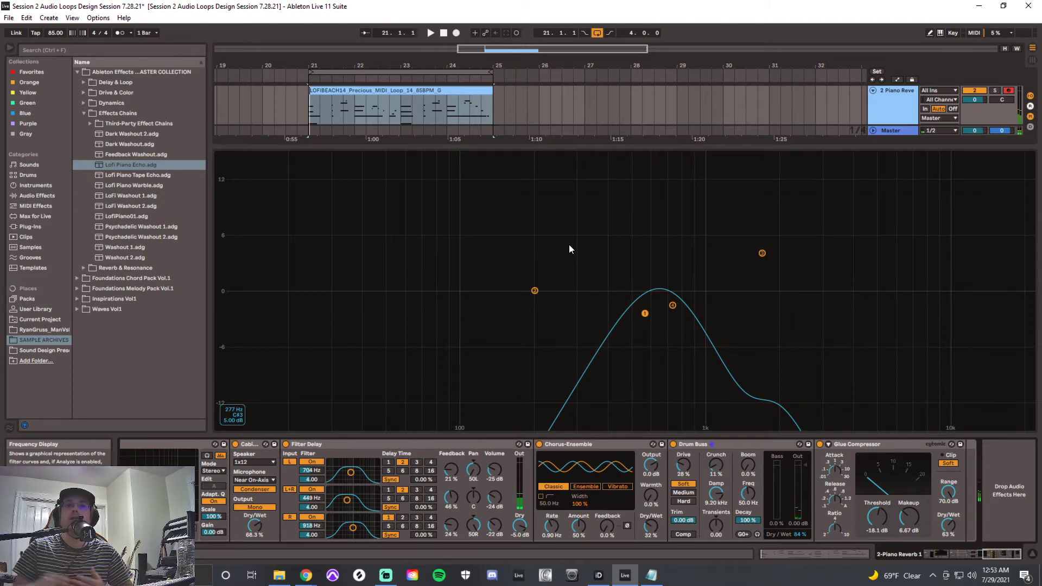
left_click(840, 450)
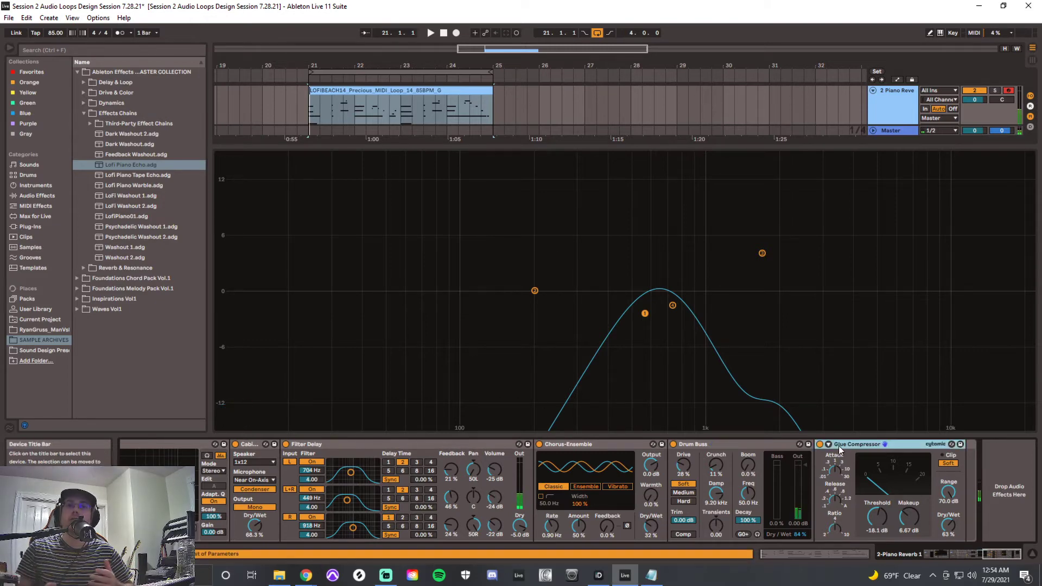
Step: Step back through the Lofi Piano Echo rack's devices, from Drum Buss to the second EQ Eight, and return to Glue Compressor
left_click(733, 446)
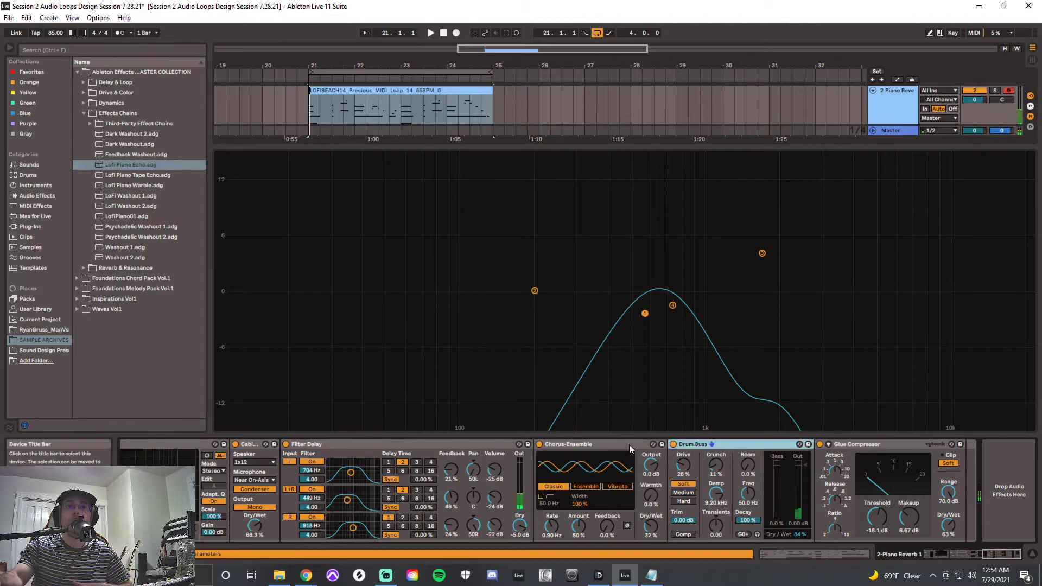
left_click(630, 444)
left_click(483, 444)
left_click(204, 446)
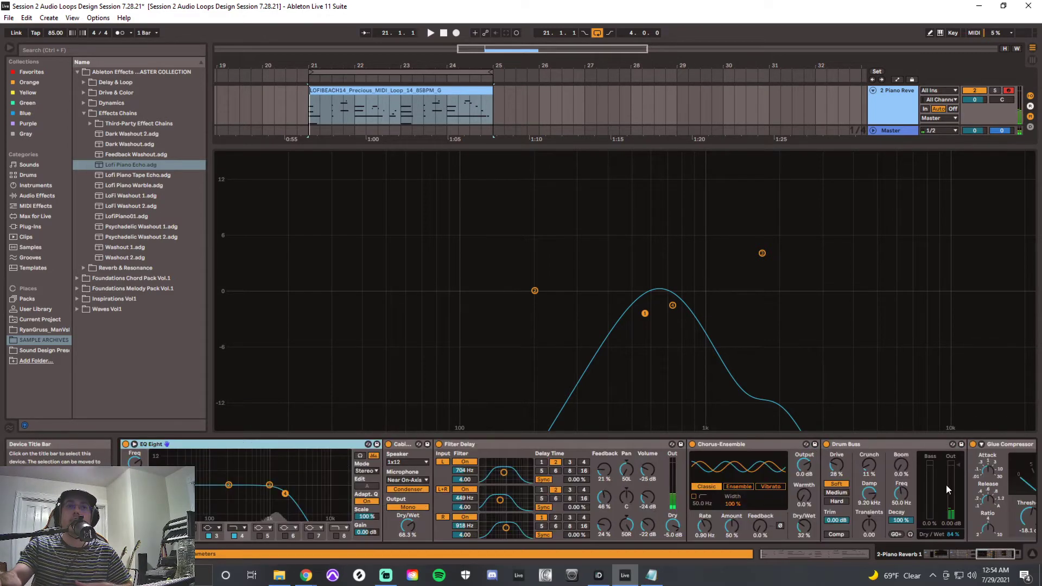
left_click(982, 555)
left_click(901, 446)
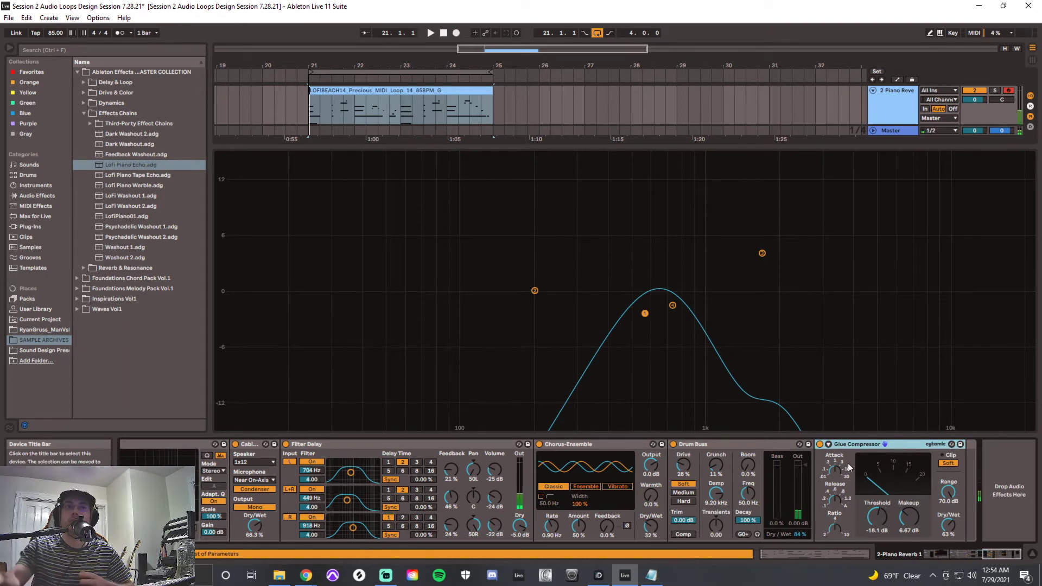
left_click(731, 447)
left_click(856, 443)
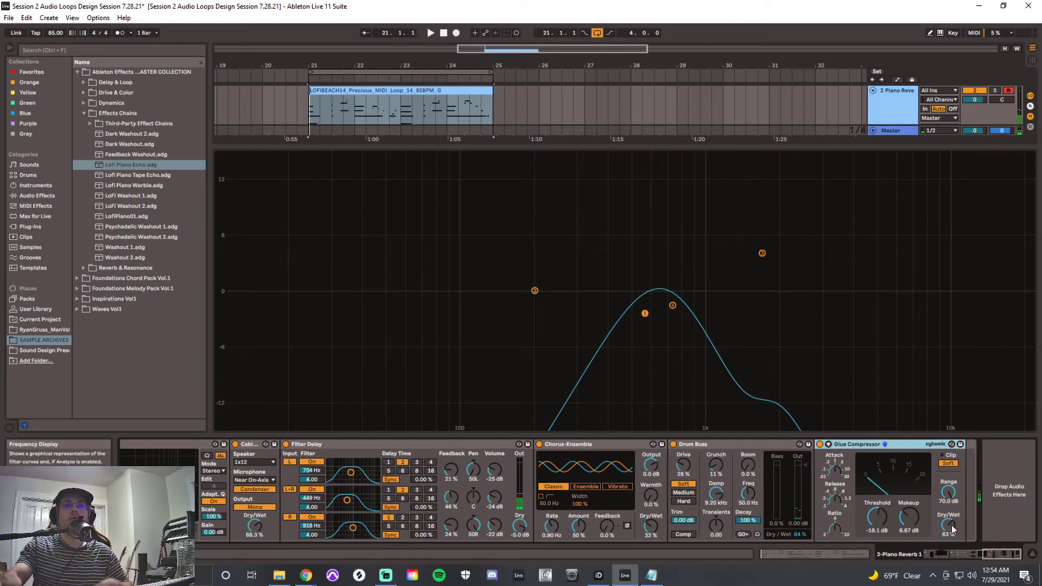
Step: Delete the whole Lofi Piano Echo rack from the piano track, keeping the Piano Reverb 1 instrument and Hybrid Reverb
left_click_drag(1009, 552, 925, 576)
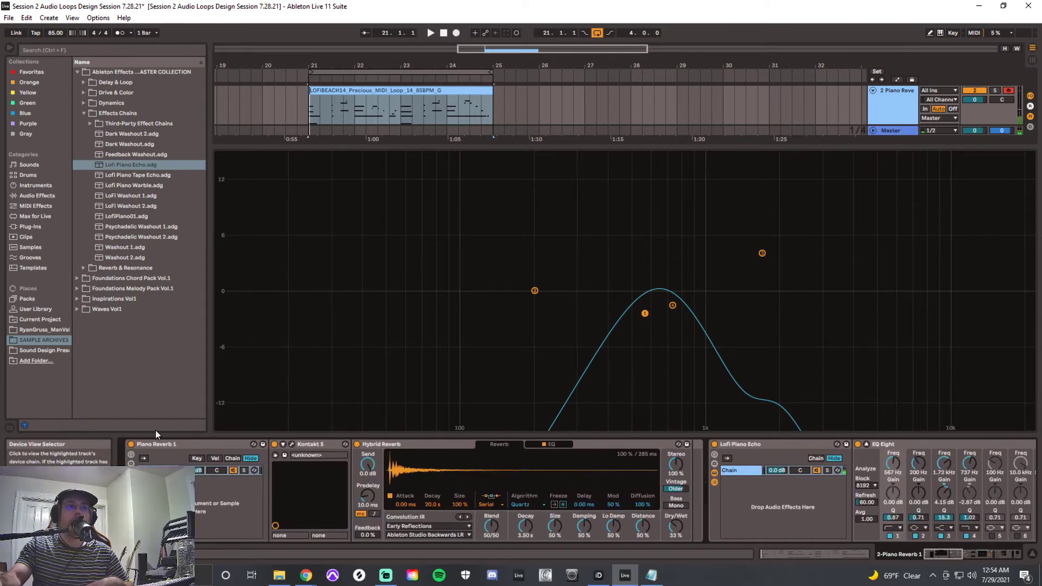
left_click(672, 449)
left_click(765, 445)
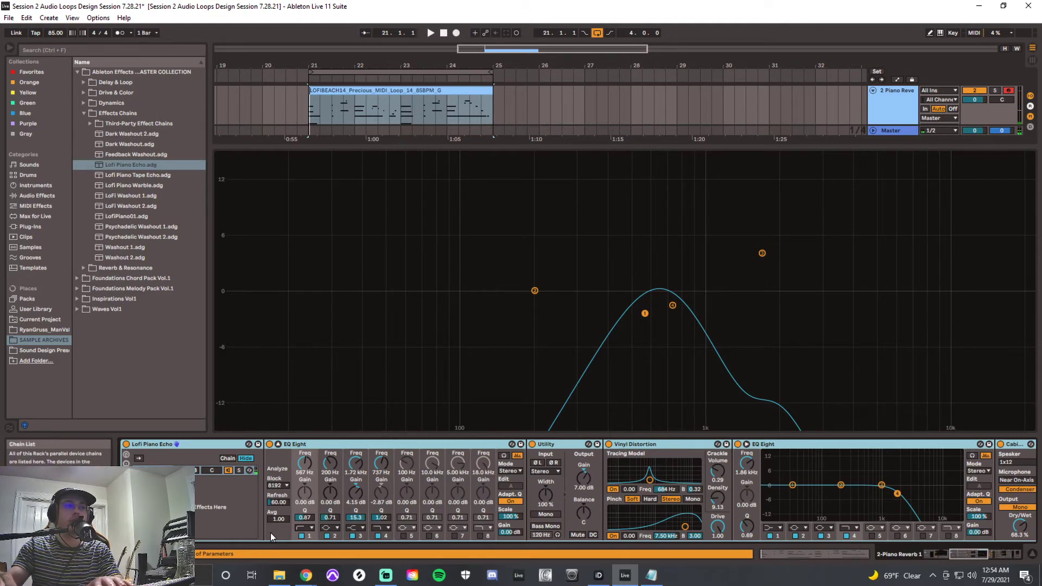
key("Delete")
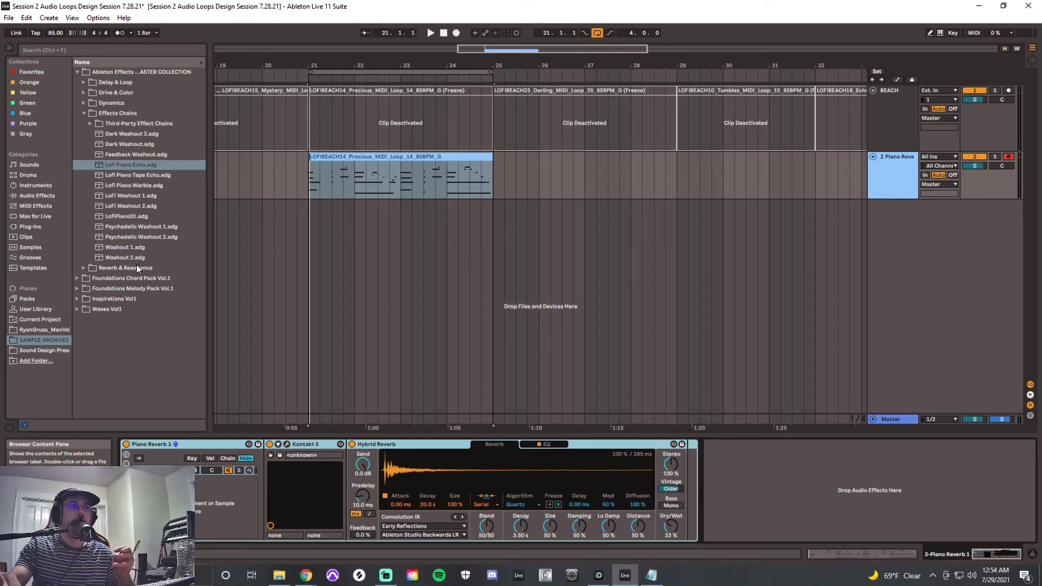
Step: Load the LoFi Maker1.adg rack from the User Library onto the piano track after Hybrid Reverb
left_click(44, 309)
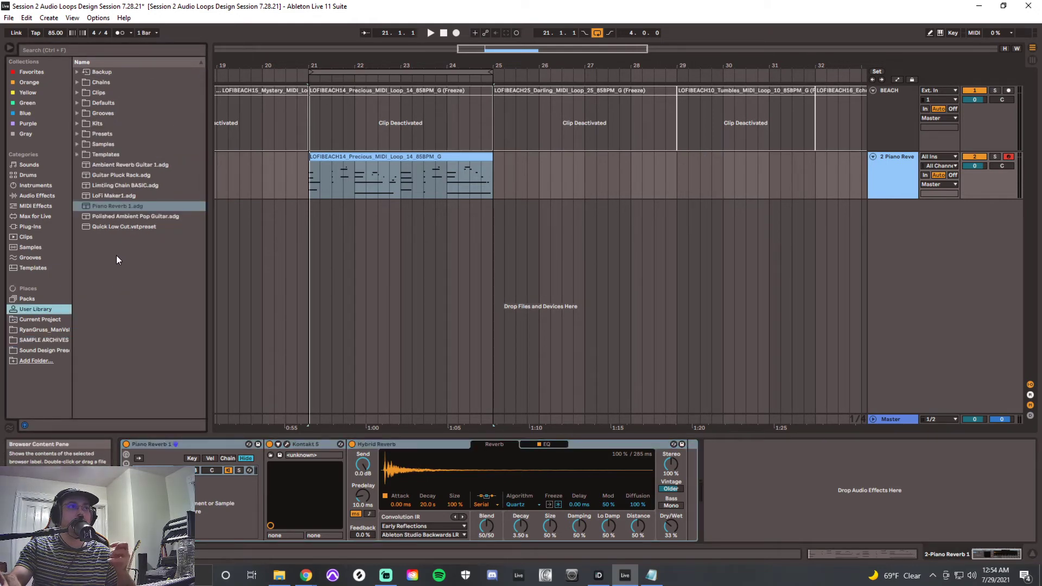
left_click(115, 197)
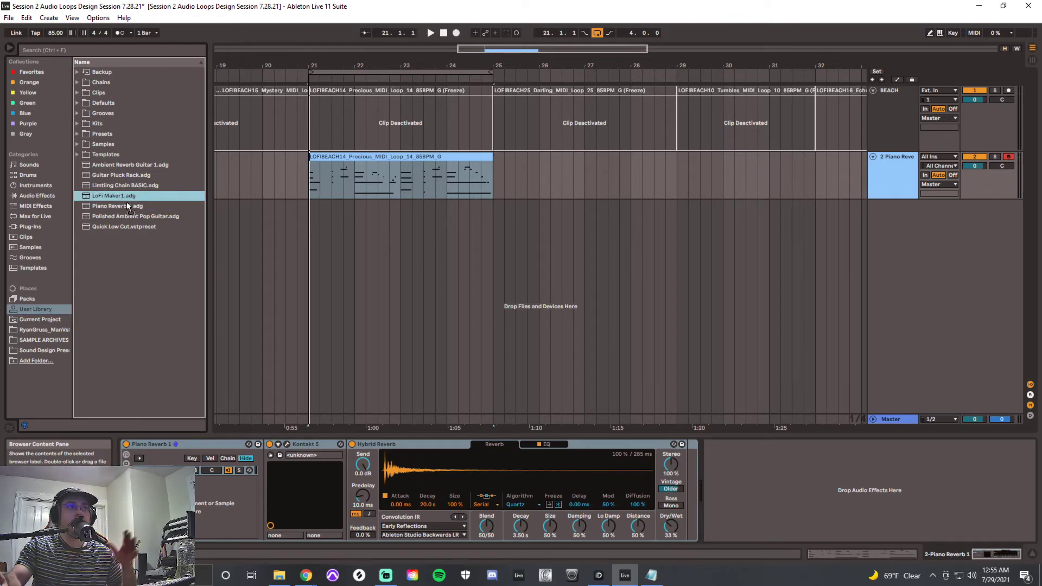
left_click_drag(356, 395, 738, 494)
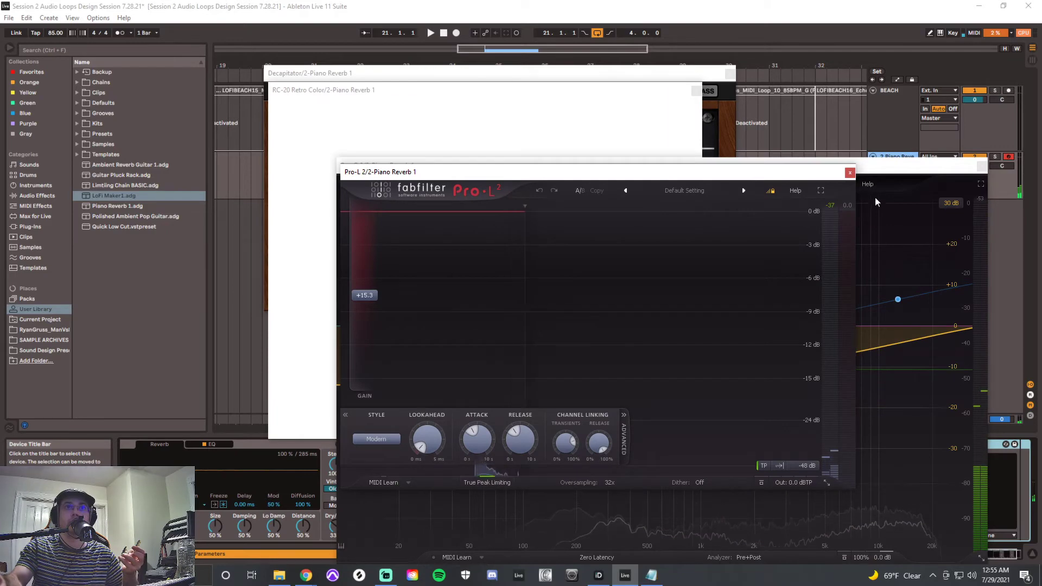
Step: Close all the plug-in windows opened by the LoFi Maker1 rack, from Pro-L 2 through to Decapitator
left_click(850, 173)
left_click(980, 167)
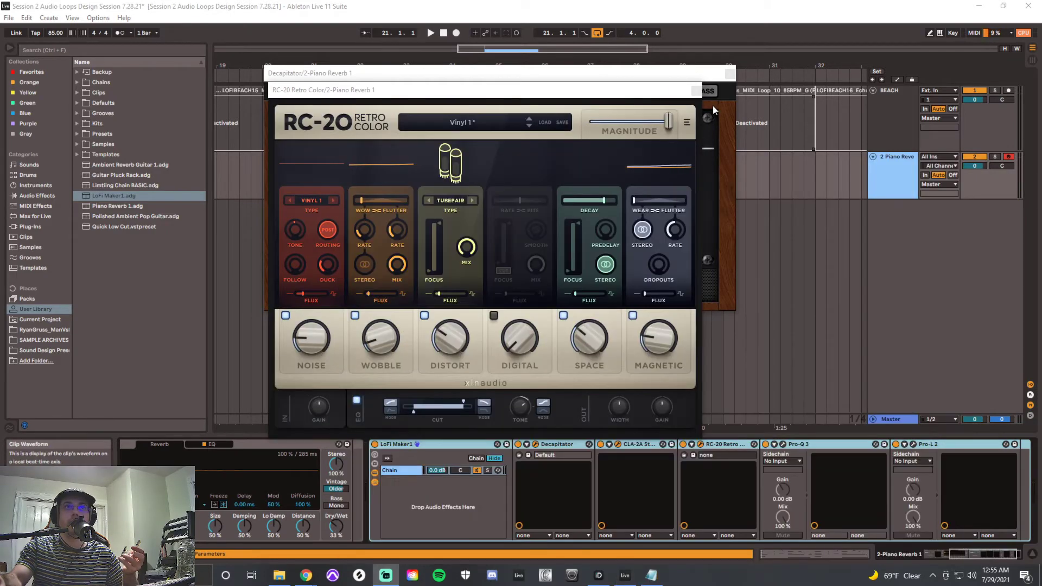
left_click(695, 90)
left_click(682, 181)
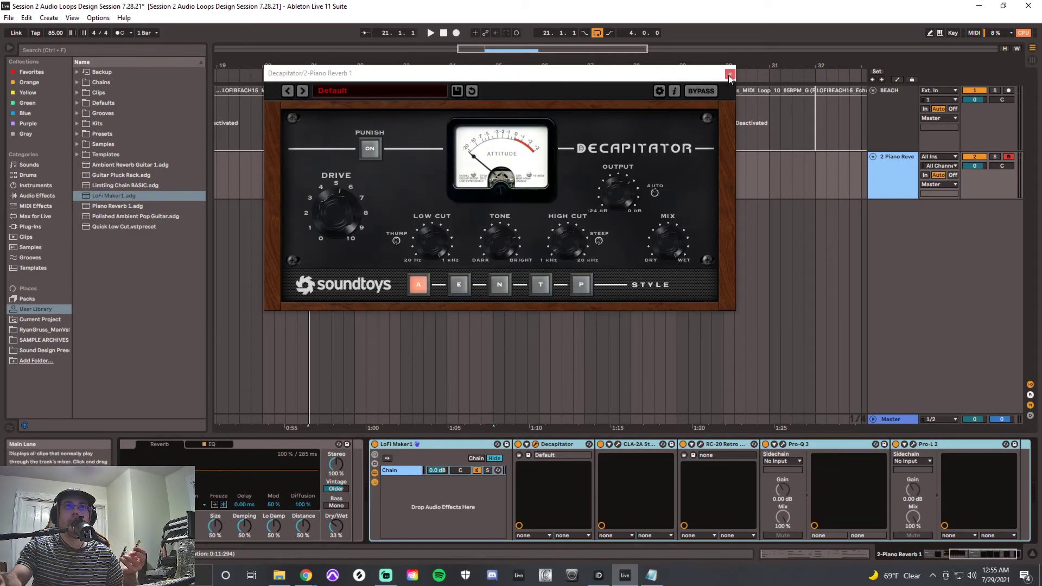
left_click(730, 73)
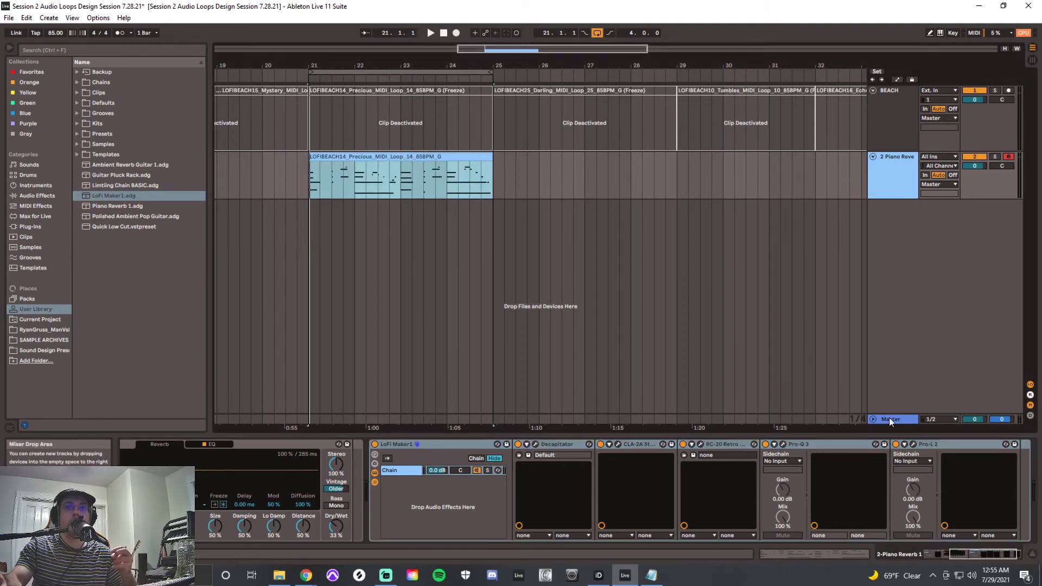
Step: Audition the piano MIDI loop through the LoFi Maker1 rack, with the Pro-L 2 limiter switched on
left_click(455, 157)
key("space")
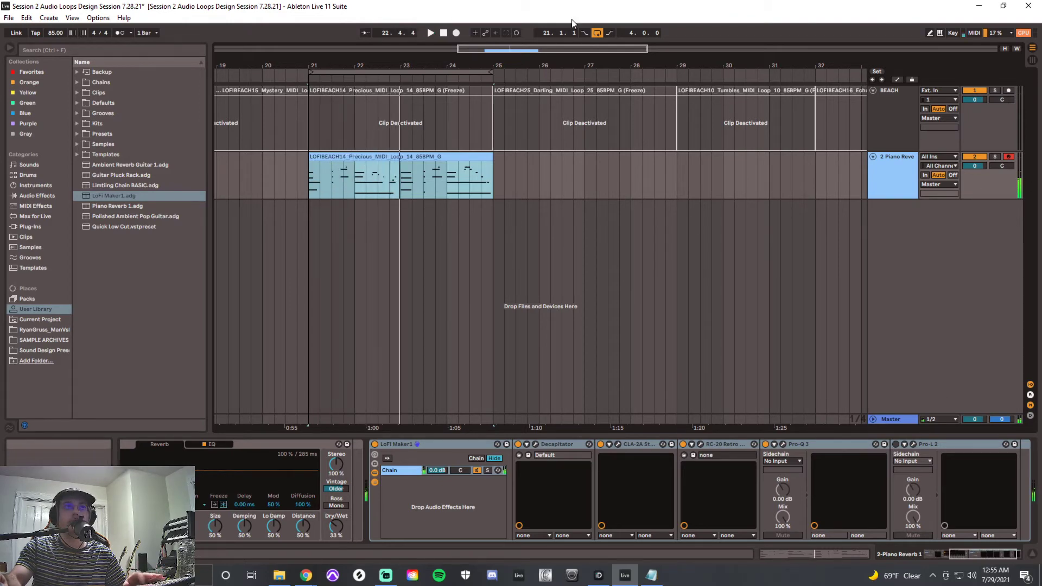
left_click(896, 444)
left_click(430, 33)
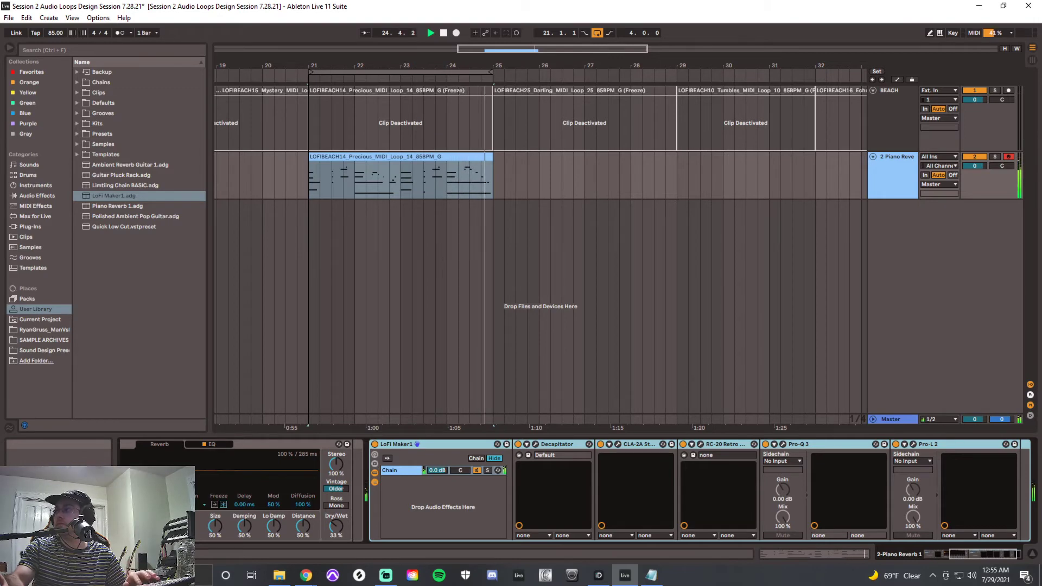
key("space")
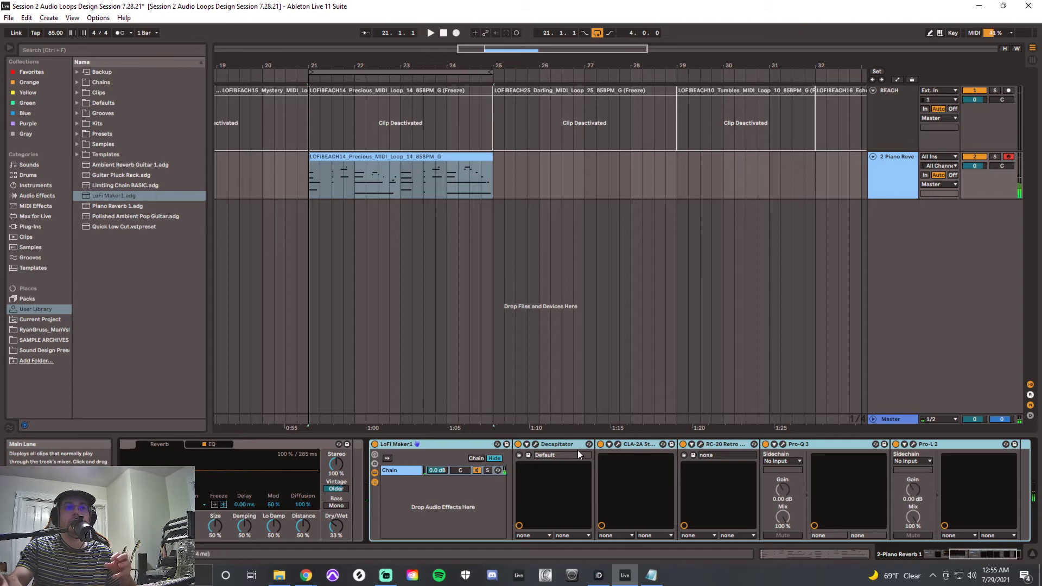
Step: Examine the Decapitator's drive, tone, filter and mix settings in the LoFi Maker1 rack, and close its window
left_click(536, 444)
left_click_drag(471, 76, 612, 223)
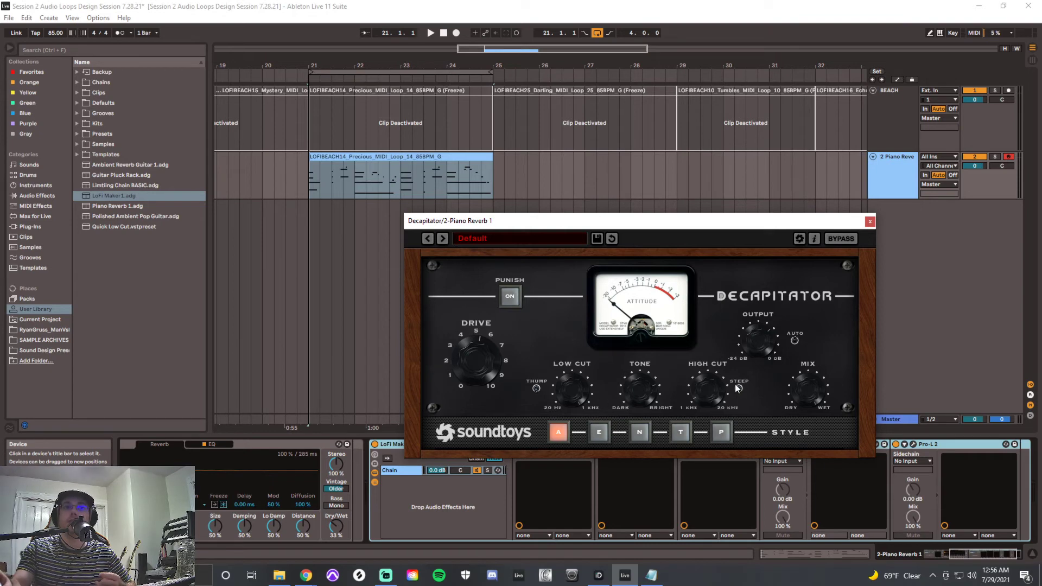
left_click(869, 221)
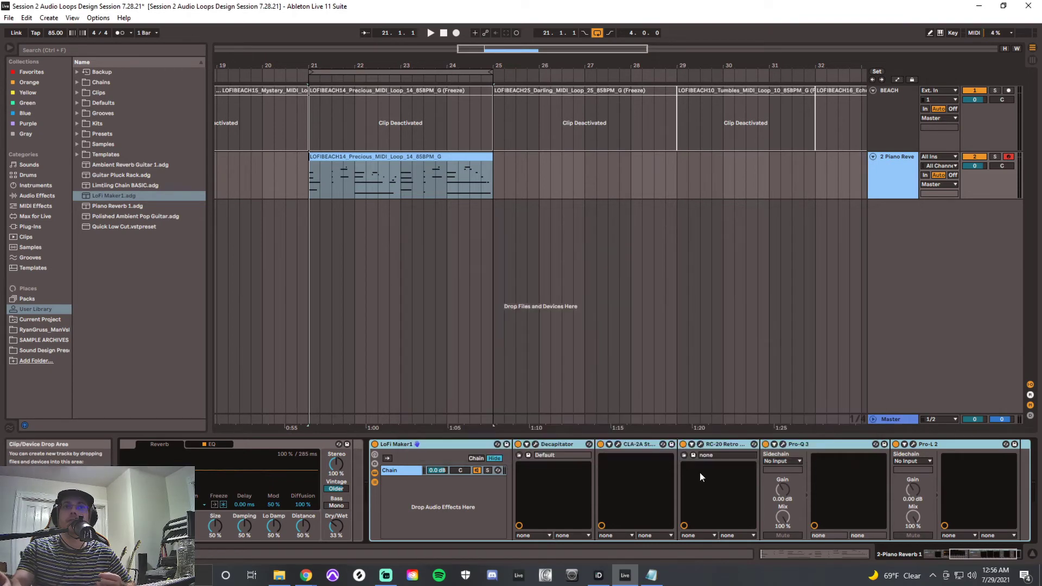
Step: Examine the CLA-2A Stereo compressor's settings and watch its meter while the piano loop plays, and close its window
left_click(618, 444)
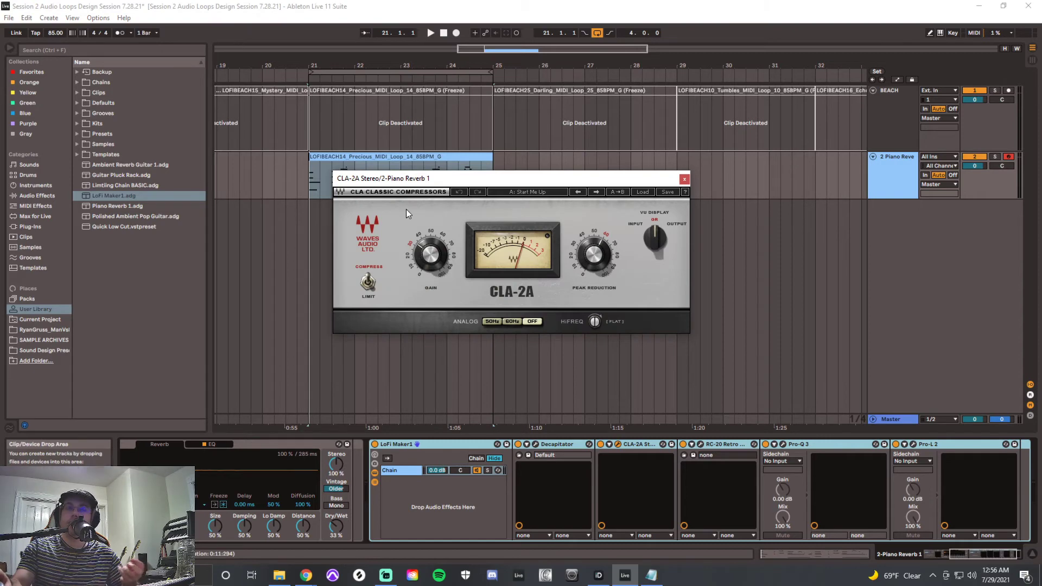
left_click_drag(467, 178, 572, 203)
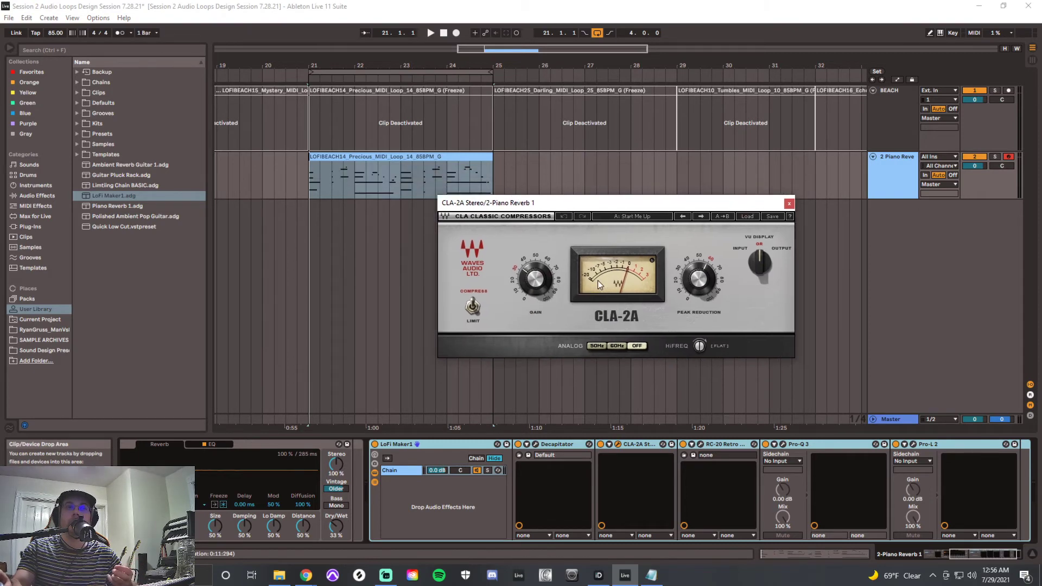
left_click(431, 32)
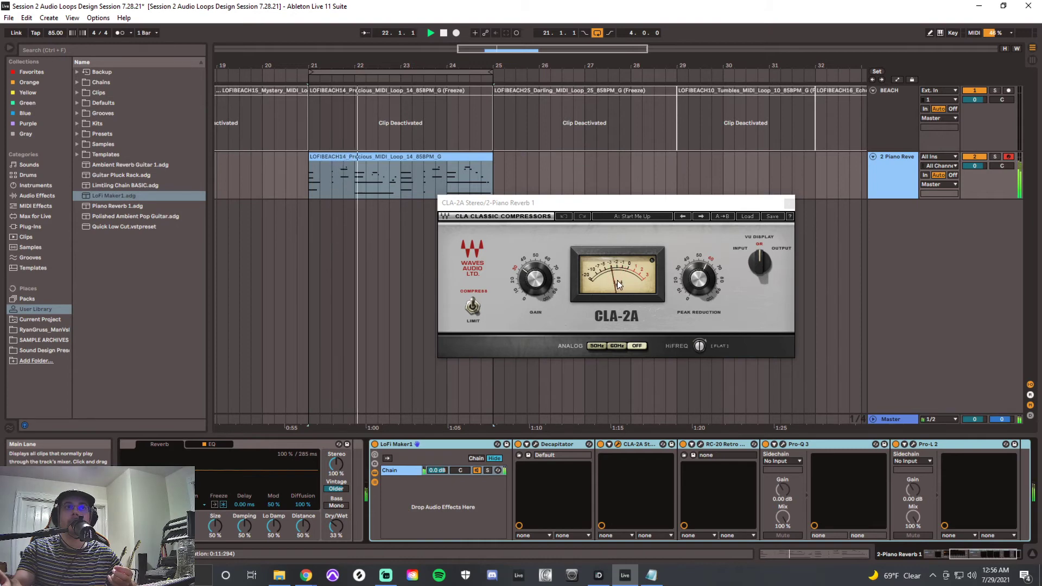
left_click(443, 34)
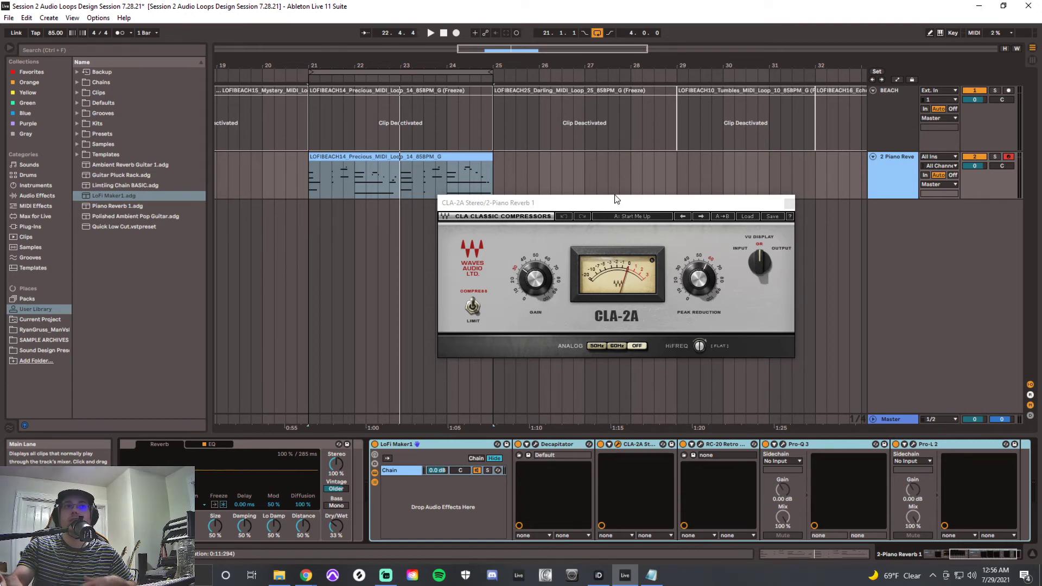
left_click_drag(616, 199, 581, 192)
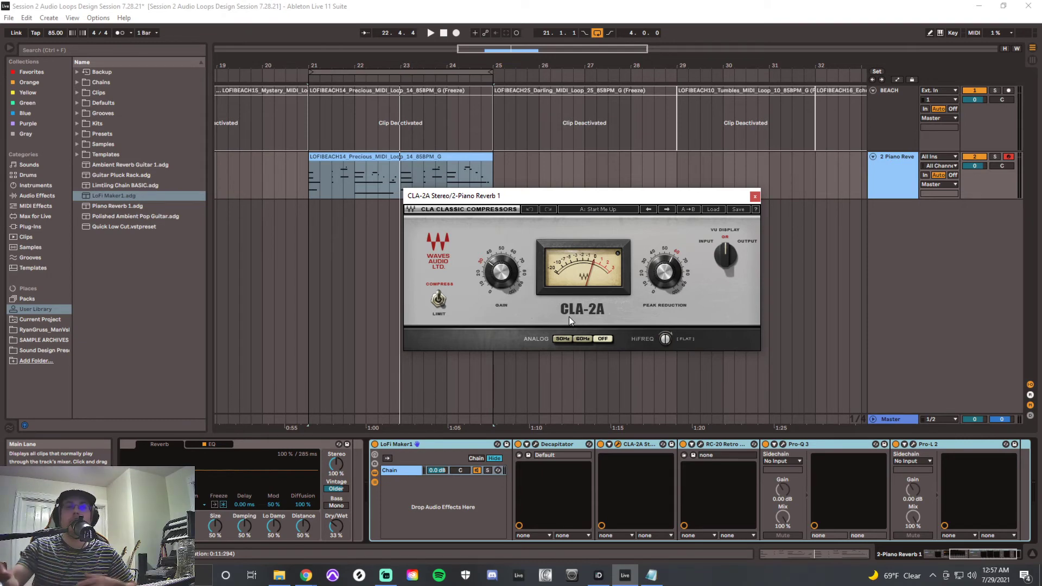
left_click(754, 196)
Step: Examine RC-20 Retro Color, trying its Digital module with a raised amount before disabling it again, and close the window
left_click(700, 444)
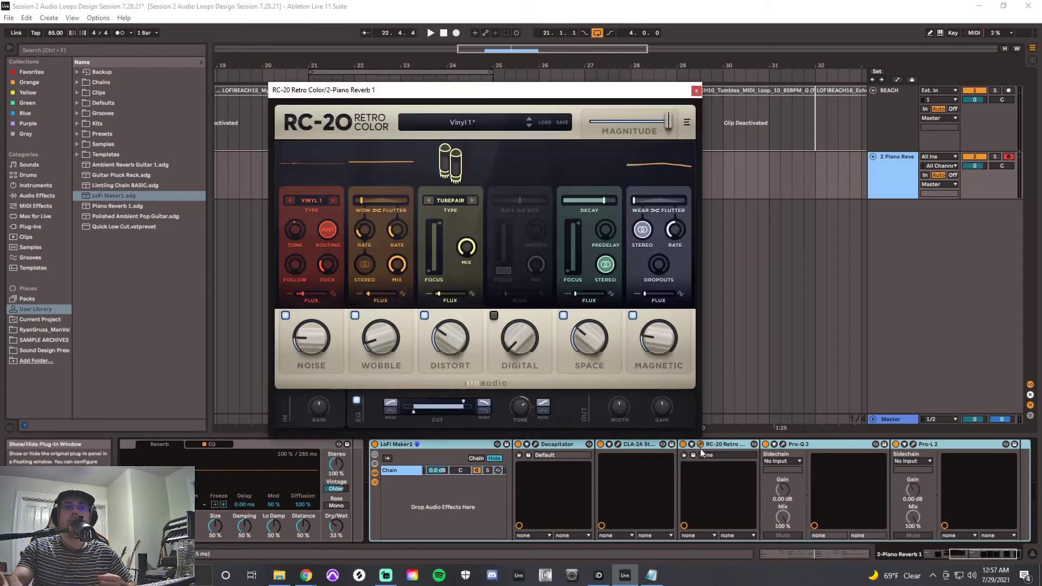
left_click_drag(535, 90, 654, 101)
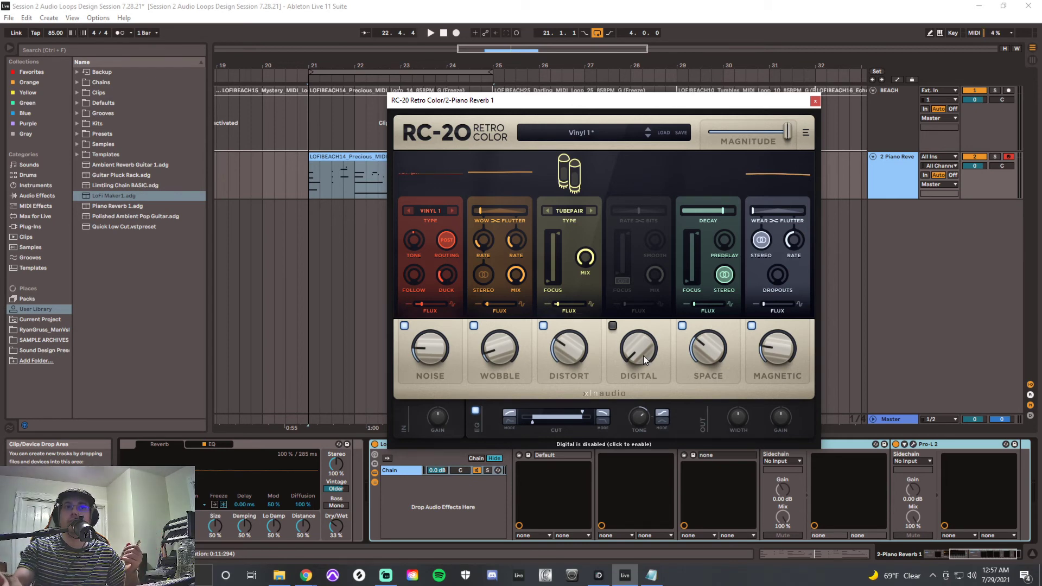
left_click(612, 326)
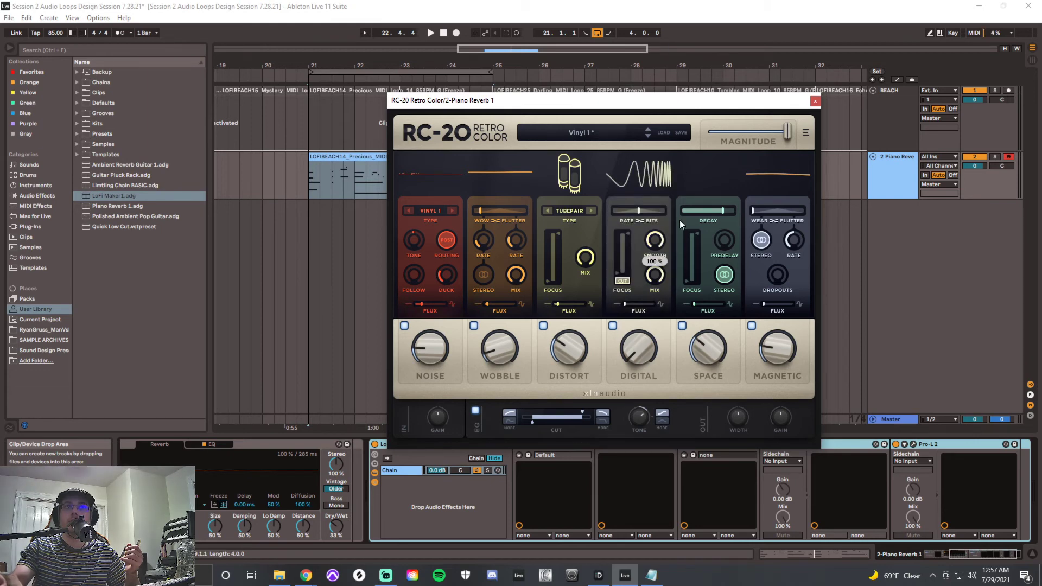
left_click_drag(636, 354, 640, 277)
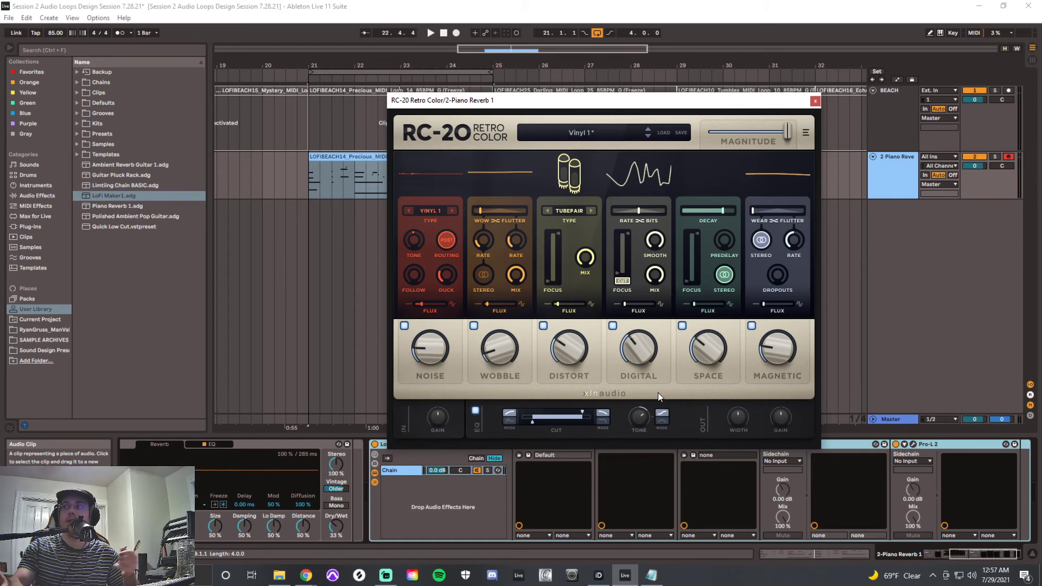
left_click(612, 326)
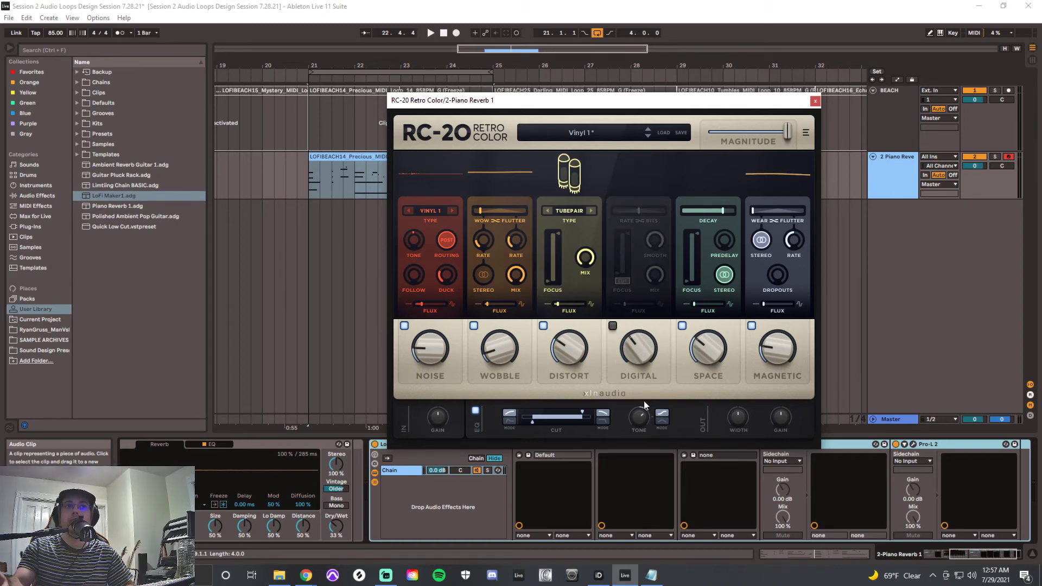
left_click(815, 101)
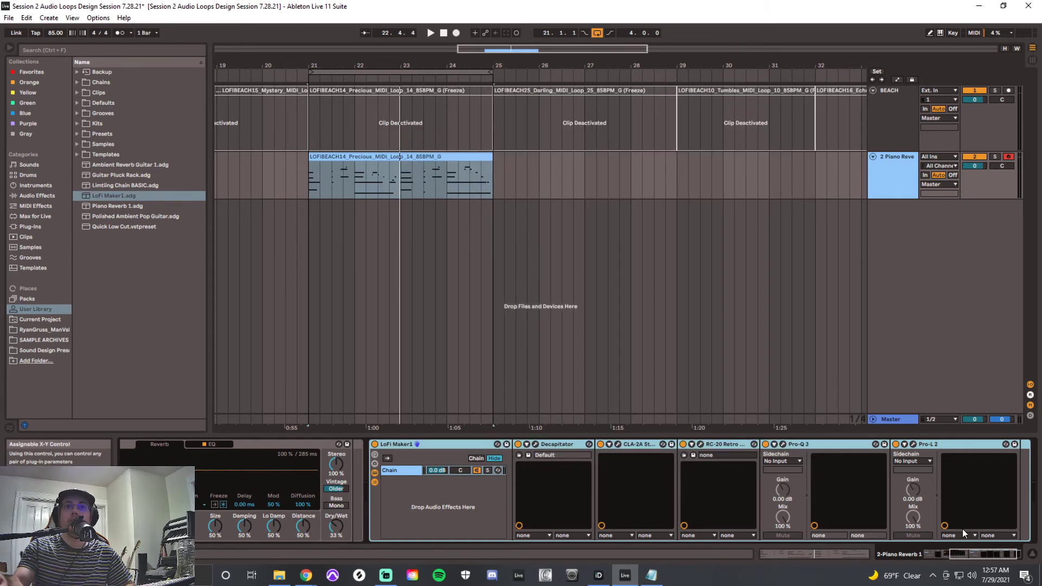
Step: Review the three-band EQ curve in Pro-Q 3 and close its window
left_click(783, 444)
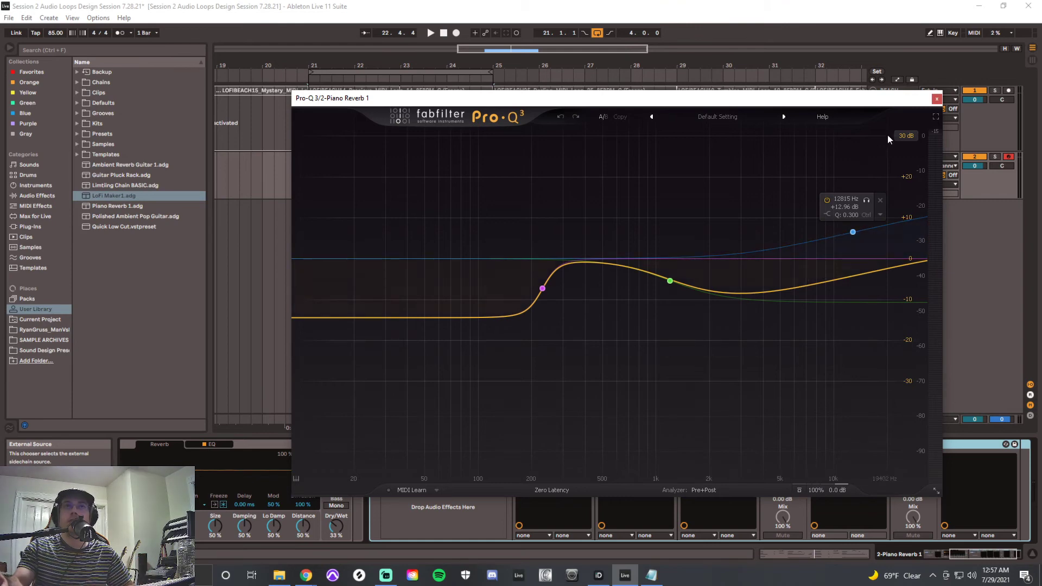
left_click(936, 101)
Step: Raise the Pro-L 2 limiter's gain to +16.9 dB while the loop plays, review its oversampling setting and close the window
left_click(913, 445)
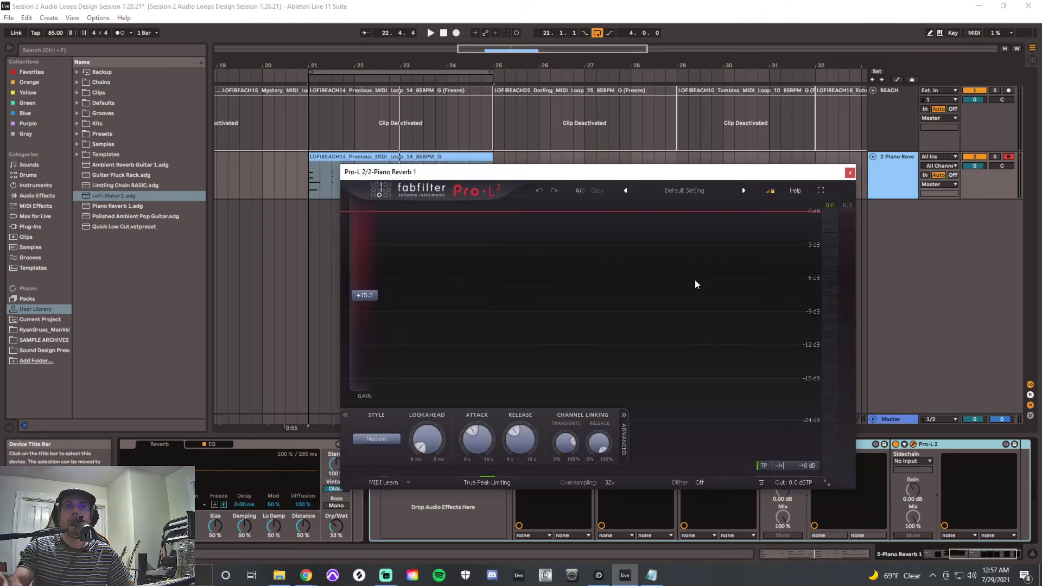
left_click_drag(630, 171, 647, 118)
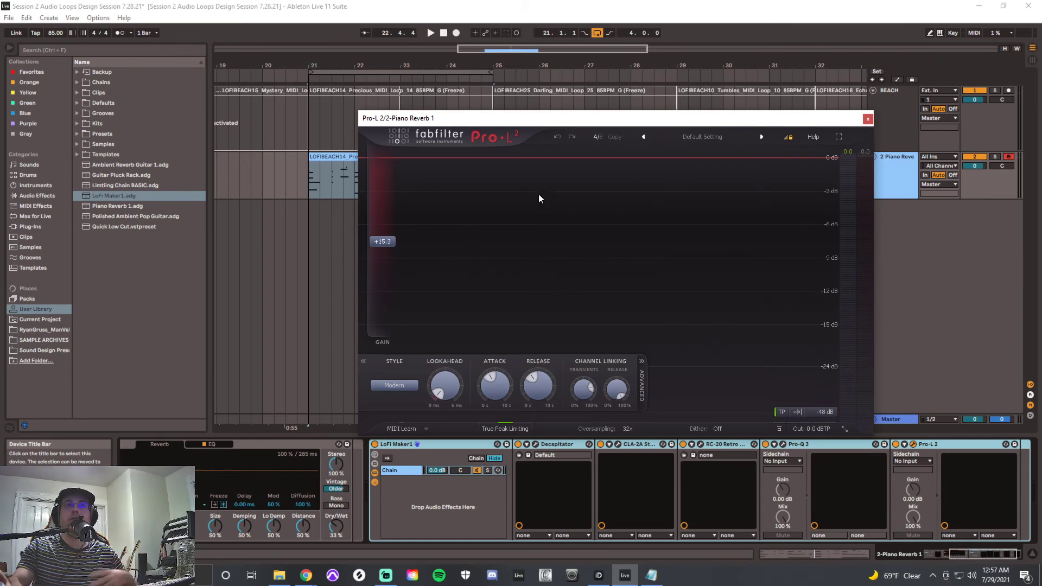
left_click(430, 34)
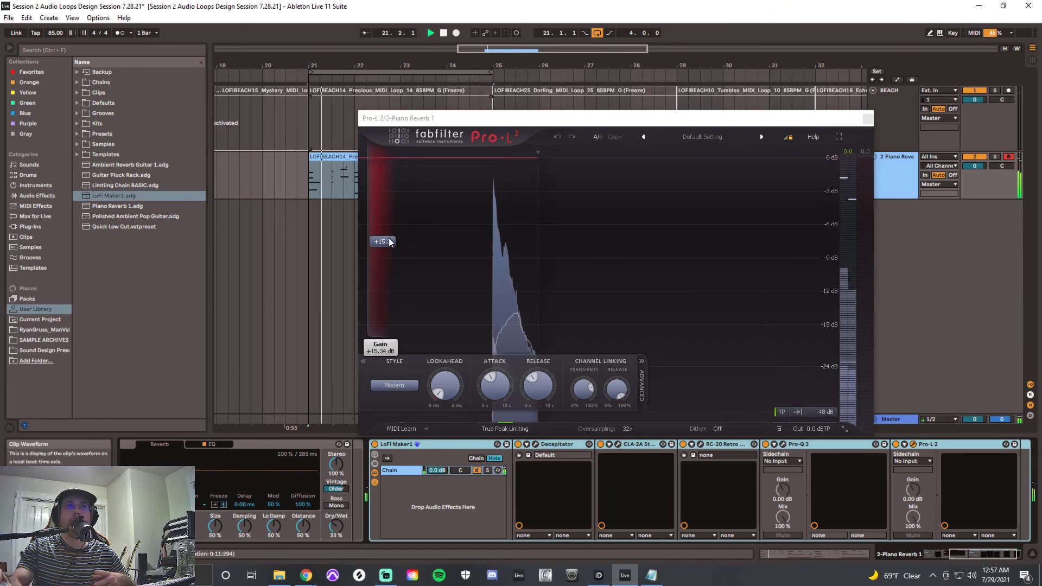
left_click_drag(385, 243, 386, 242)
left_click_drag(387, 241, 391, 229)
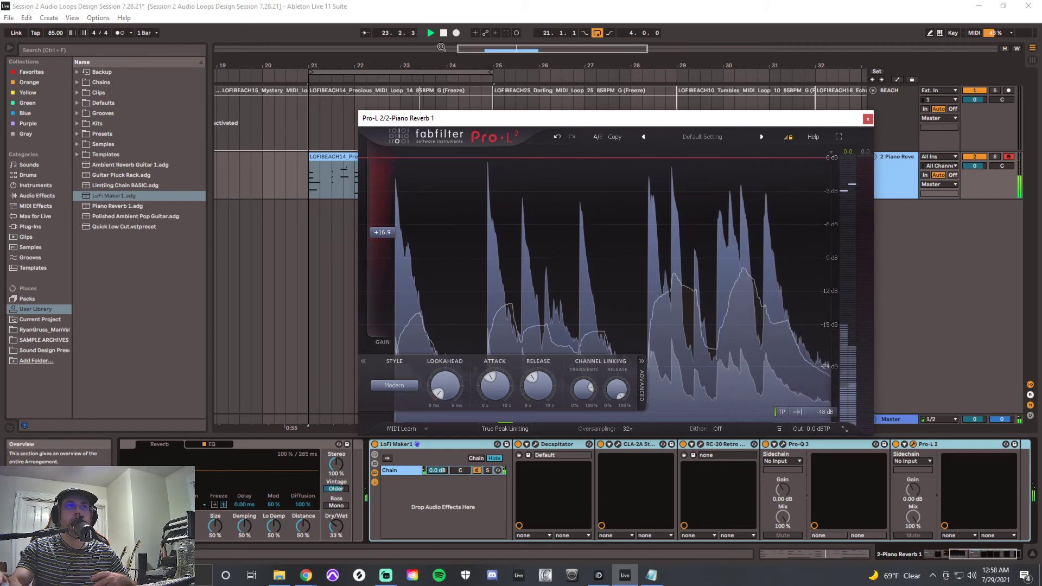
left_click(444, 33)
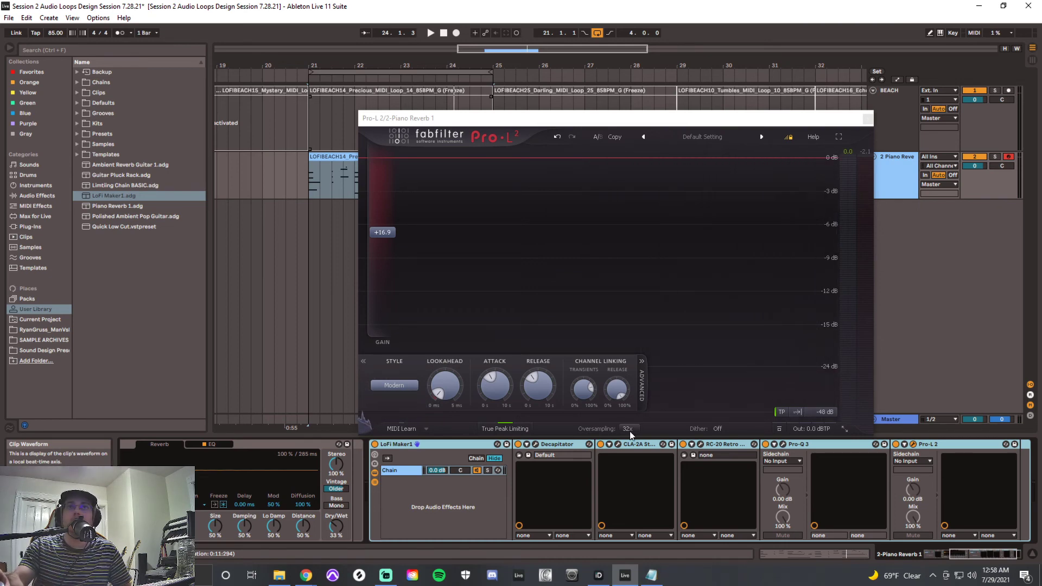
mouse_move(630, 430)
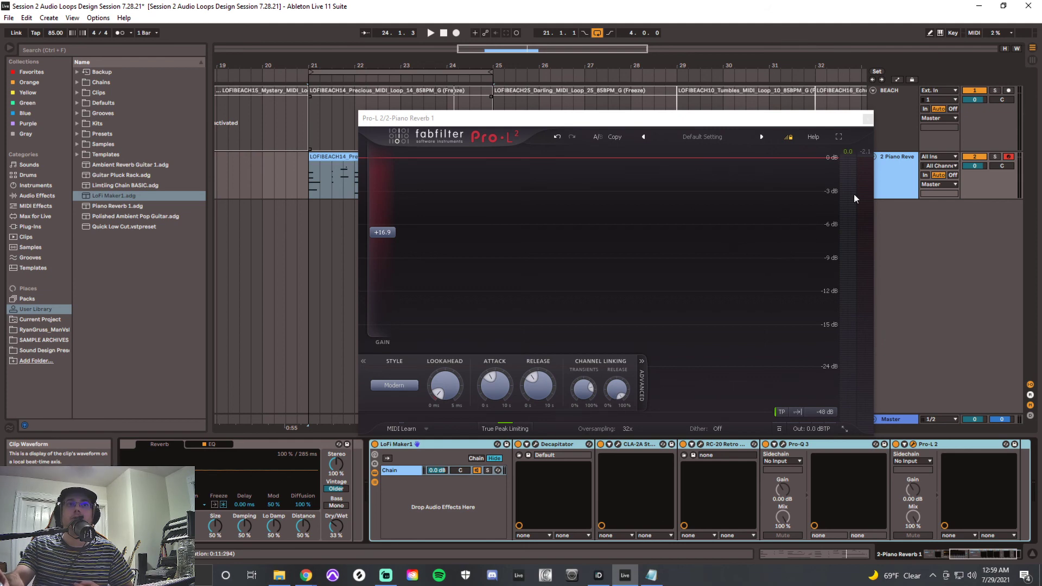
left_click(868, 119)
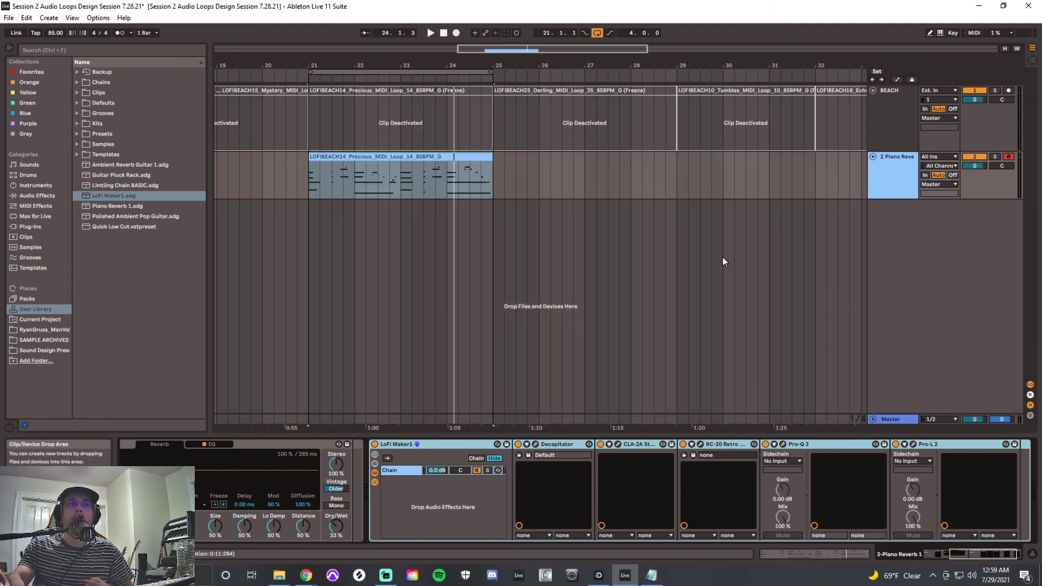